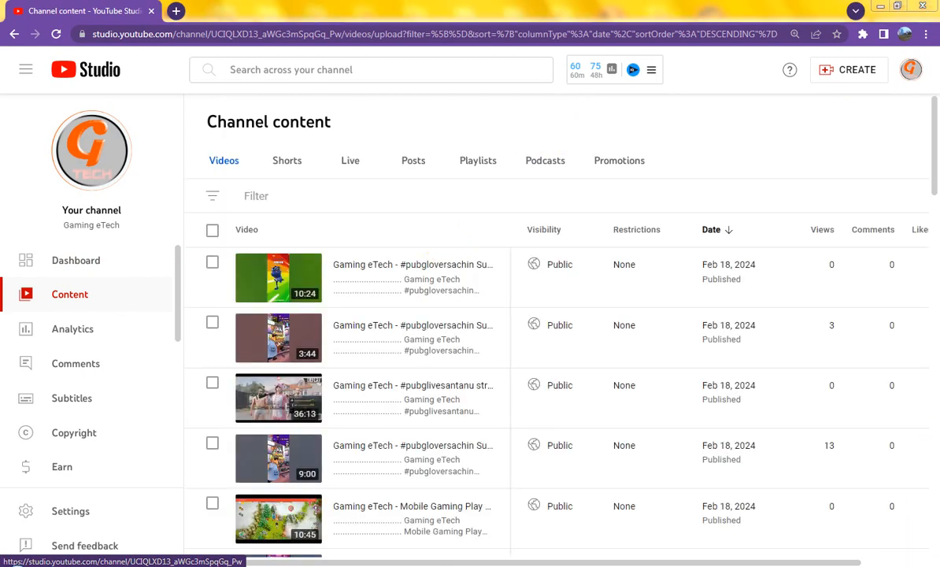
Check today's date in the system calendar and examine the publish dates in the channel's video list.
{"action": "left_click", "coordinate": [897, 565]}
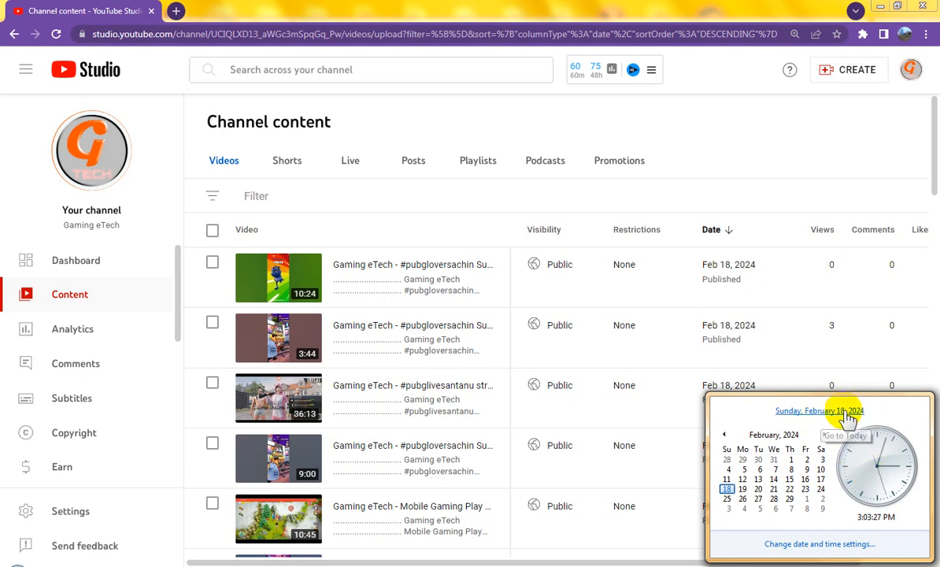
{"action": "left_click", "coordinate": [779, 121]}
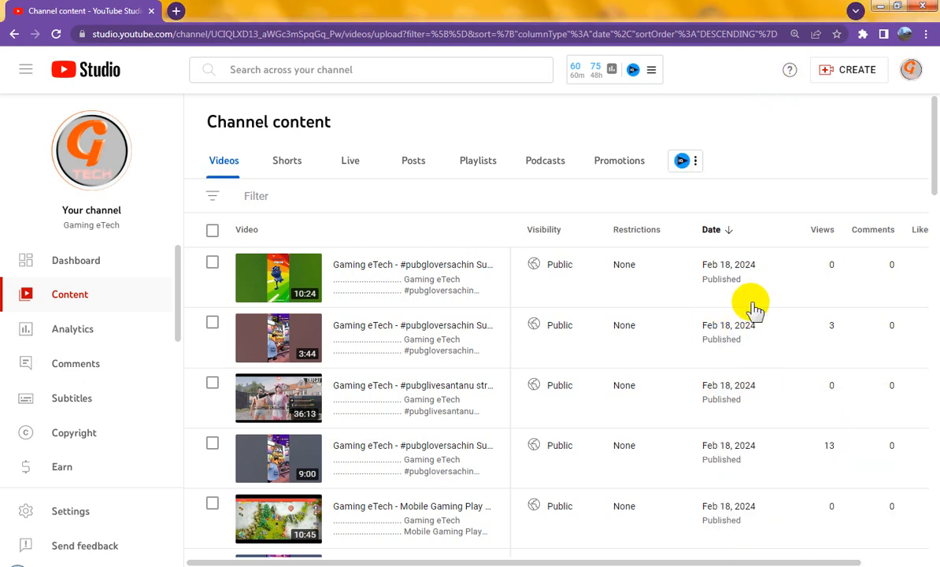
{"action": "scroll", "coordinate": [699, 337], "scroll_direction": "down", "scroll_amount": 5}
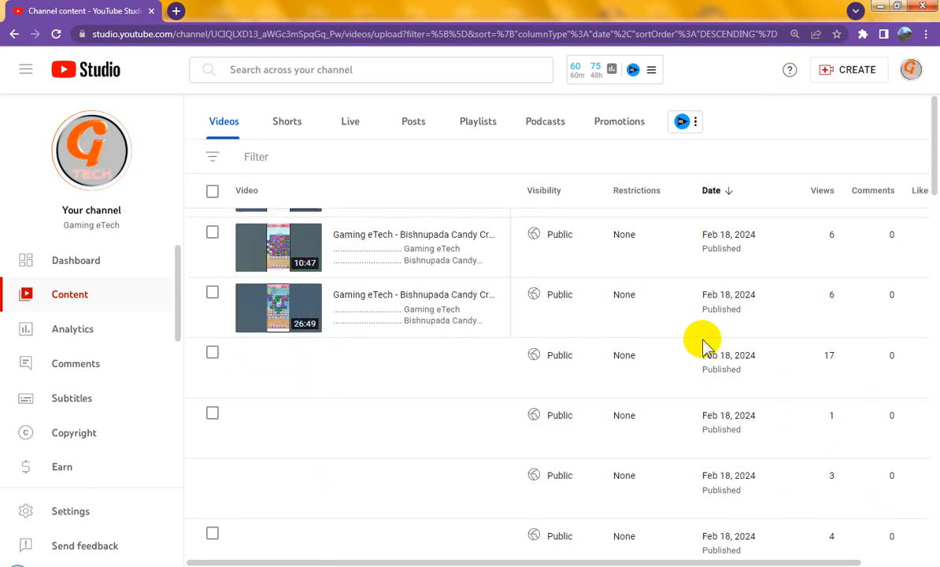
{"action": "scroll", "coordinate": [703, 344], "scroll_direction": "down", "scroll_amount": 3}
{"action": "scroll", "coordinate": [700, 334], "scroll_direction": "down", "scroll_amount": 4}
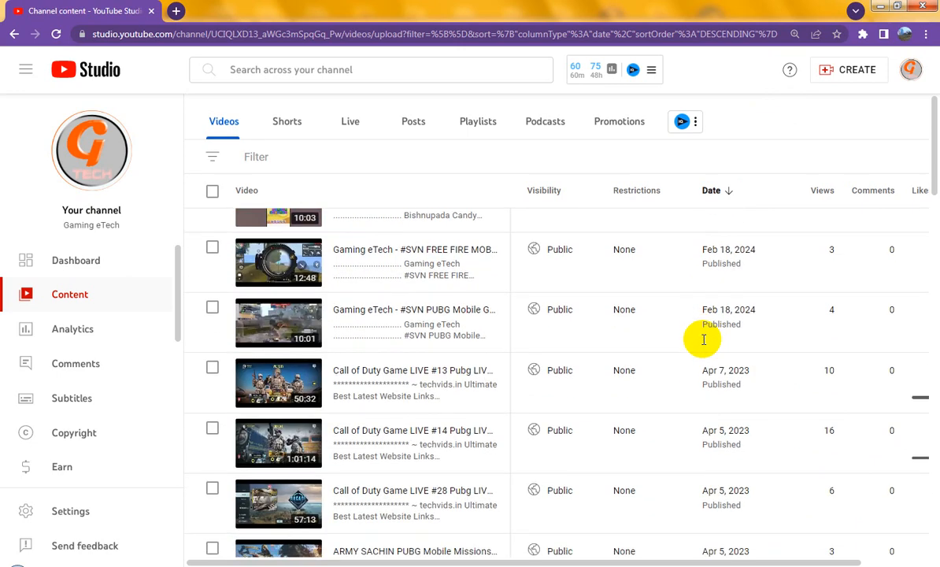
{"action": "left_click_drag", "start_coordinate": [705, 369], "coordinate": [760, 372]}
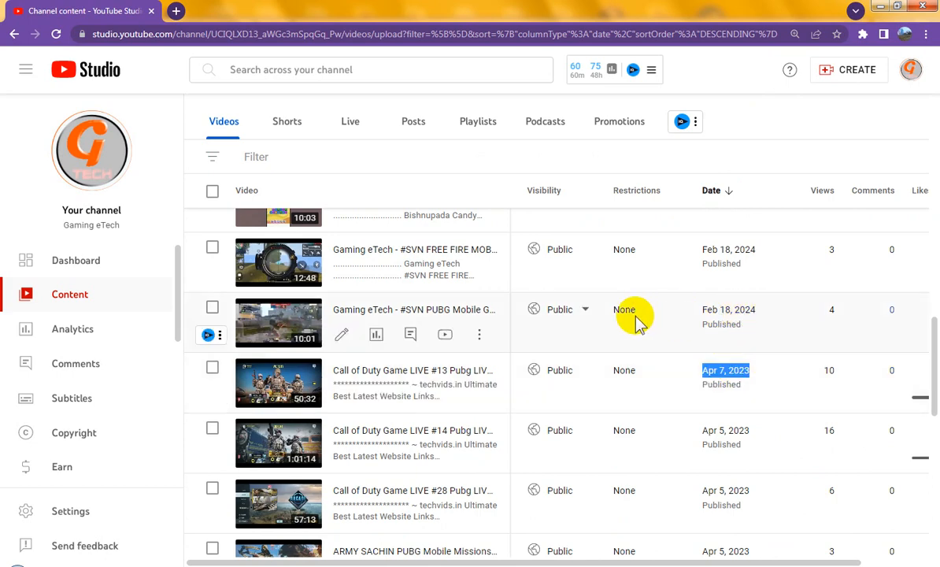
{"action": "scroll", "coordinate": [636, 322], "scroll_direction": "up", "scroll_amount": 10}
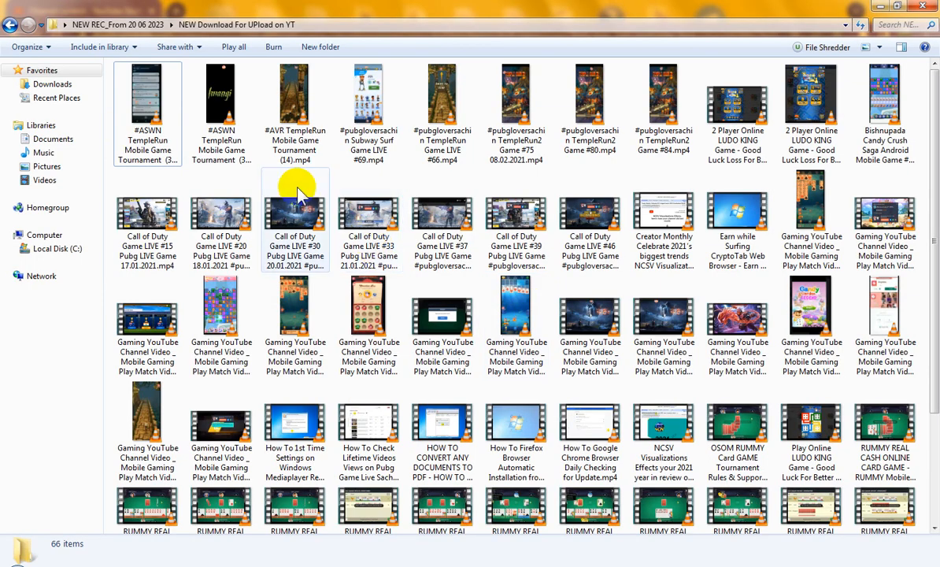
Cut "#ASWN TempleRun Mobile Game Tournament (35).mp4" from the download folder and open YouTube Studio's file picker for a video upload.
{"action": "right_click", "coordinate": [160, 89]}
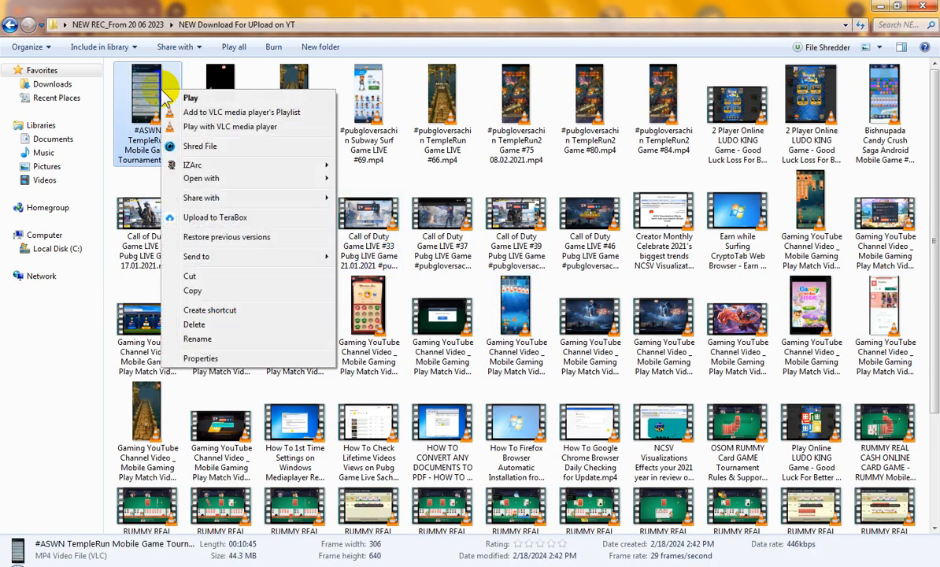
{"action": "left_click", "coordinate": [220, 277]}
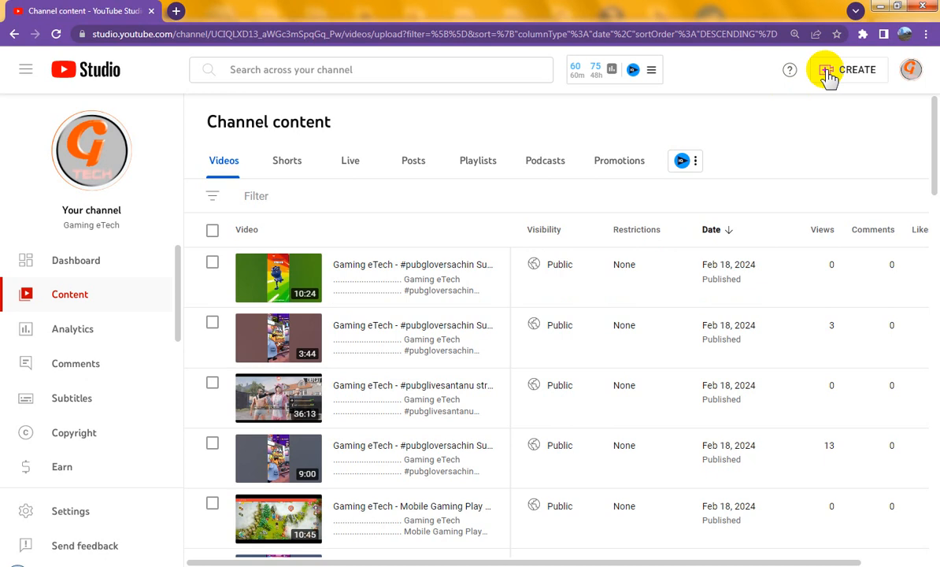
{"action": "left_click", "coordinate": [829, 74]}
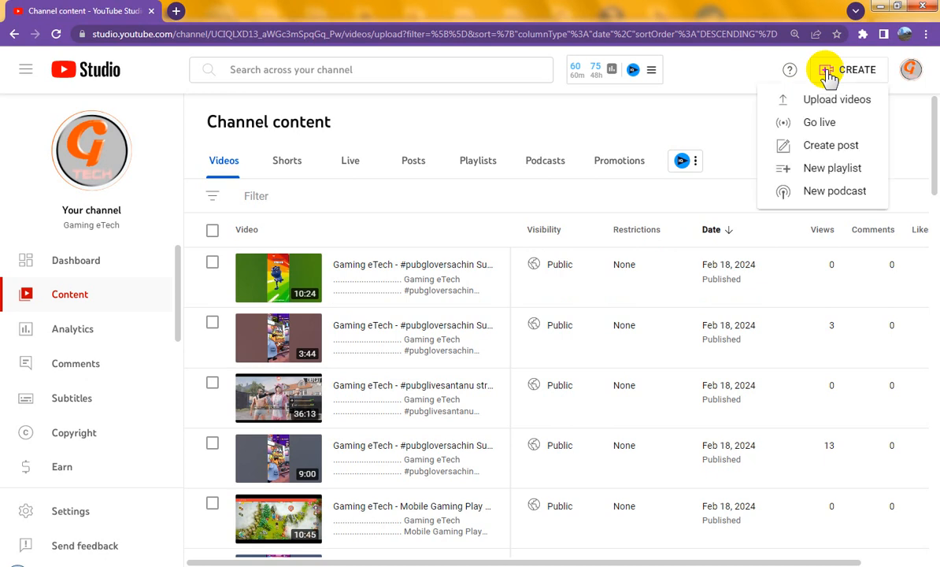
{"action": "left_click", "coordinate": [823, 106]}
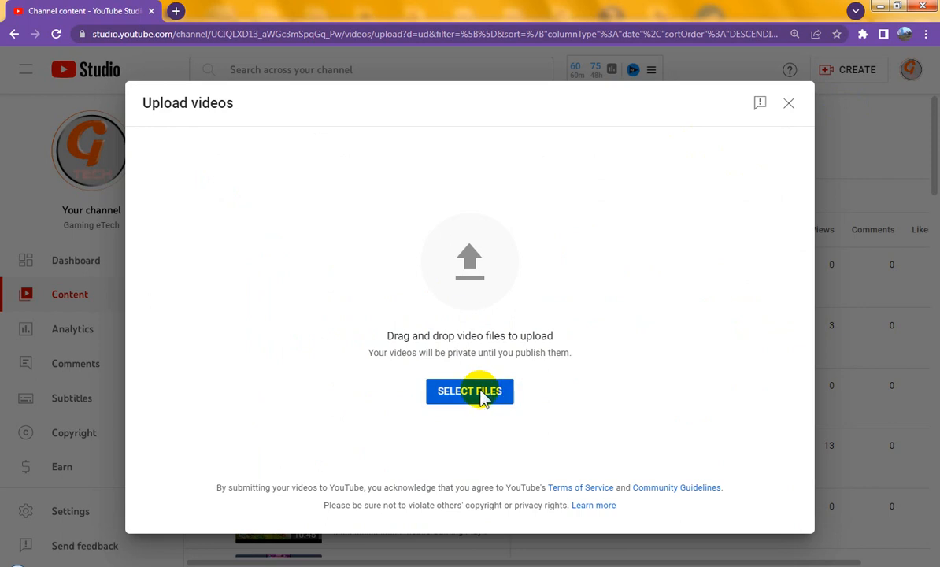
{"action": "left_click", "coordinate": [444, 280]}
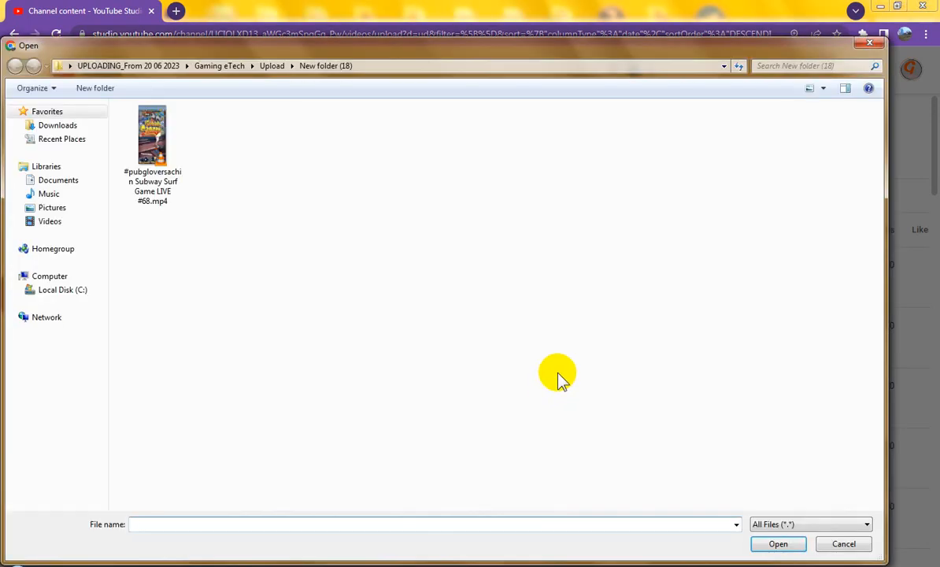
Create New folder (19) inside the Upload folder and paste the cut video file into it.
{"action": "left_click", "coordinate": [271, 66]}
{"action": "left_click", "coordinate": [424, 363]}
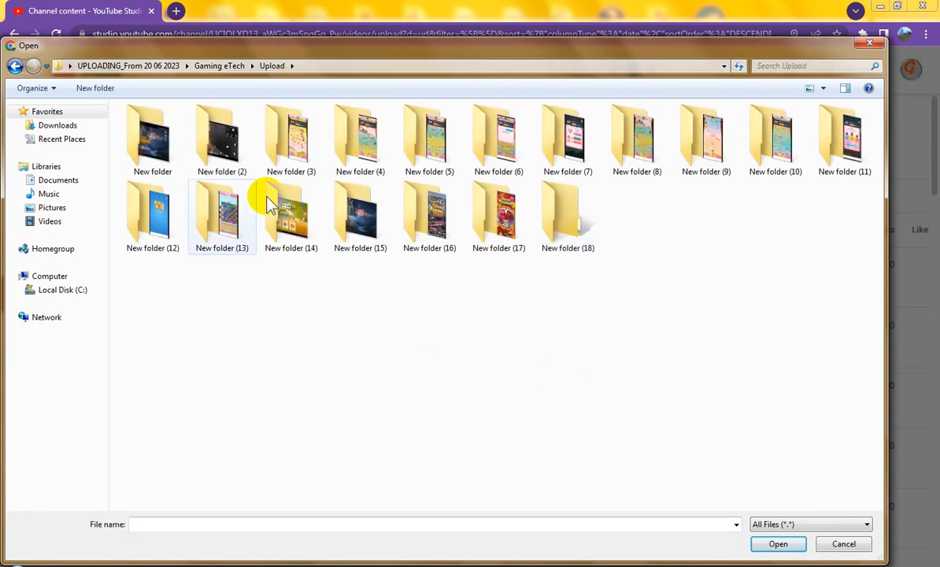
{"action": "left_click", "coordinate": [104, 88]}
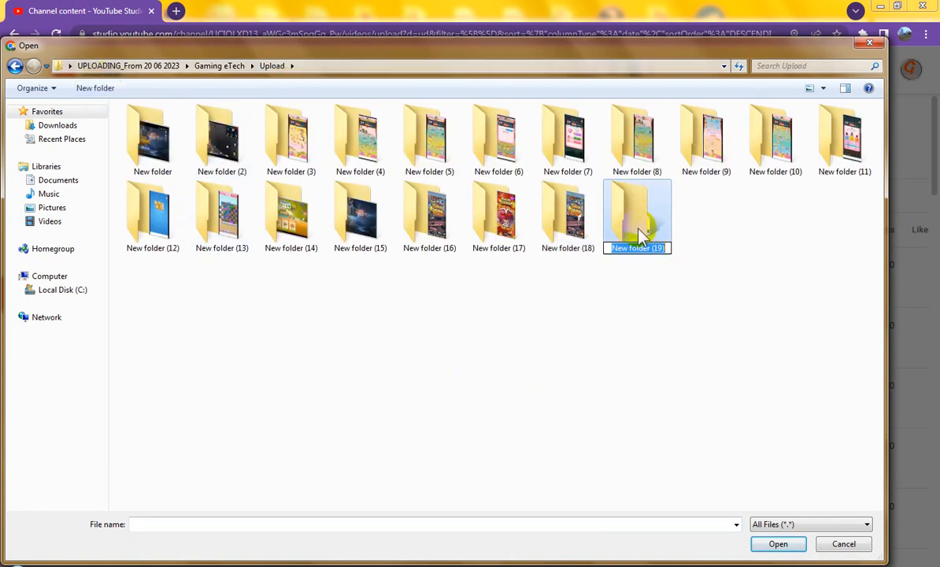
{"action": "left_click", "coordinate": [634, 209]}
{"action": "double_click", "coordinate": [633, 208]}
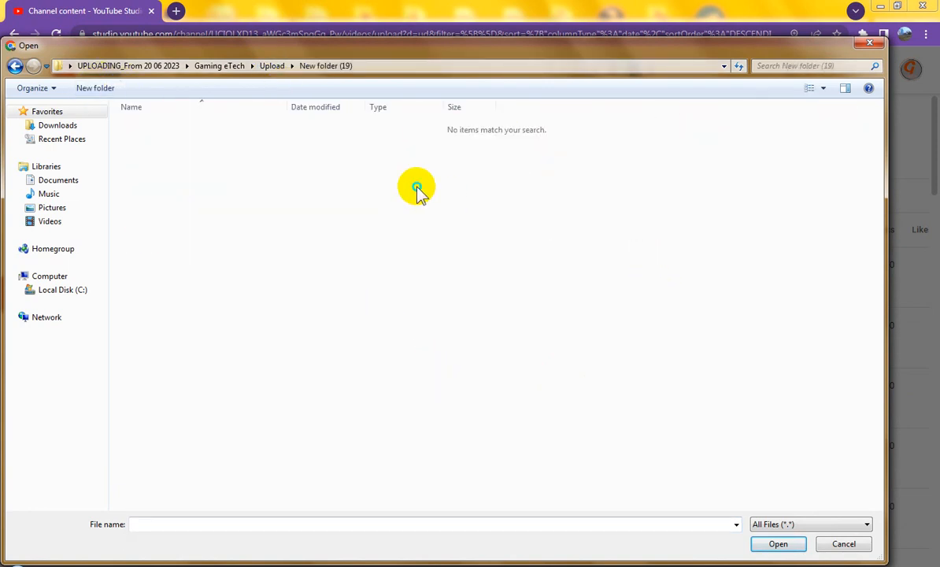
{"action": "right_click", "coordinate": [460, 266]}
{"action": "left_click", "coordinate": [460, 258]}
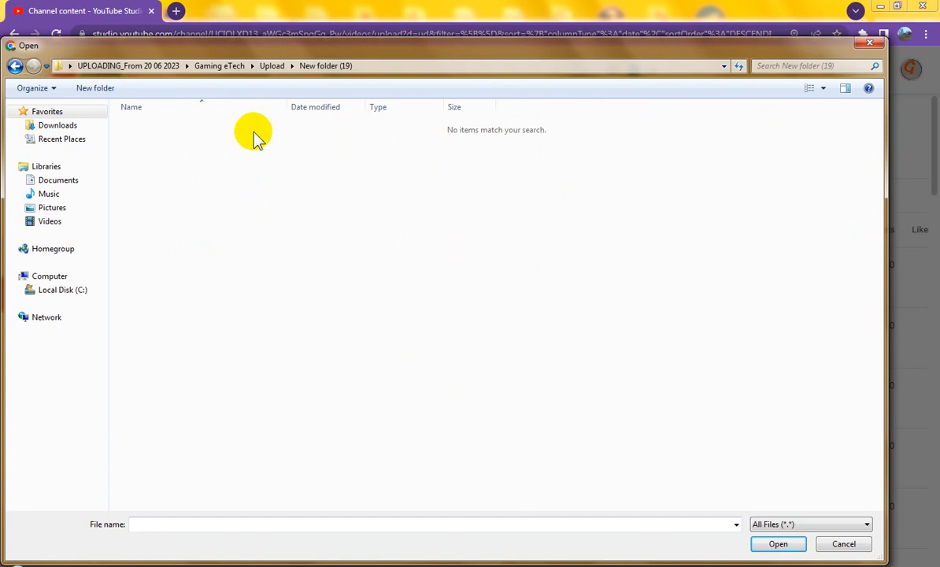
Copy the pasted video's file name without its extension and choose the file for upload.
{"action": "right_click", "coordinate": [219, 134]}
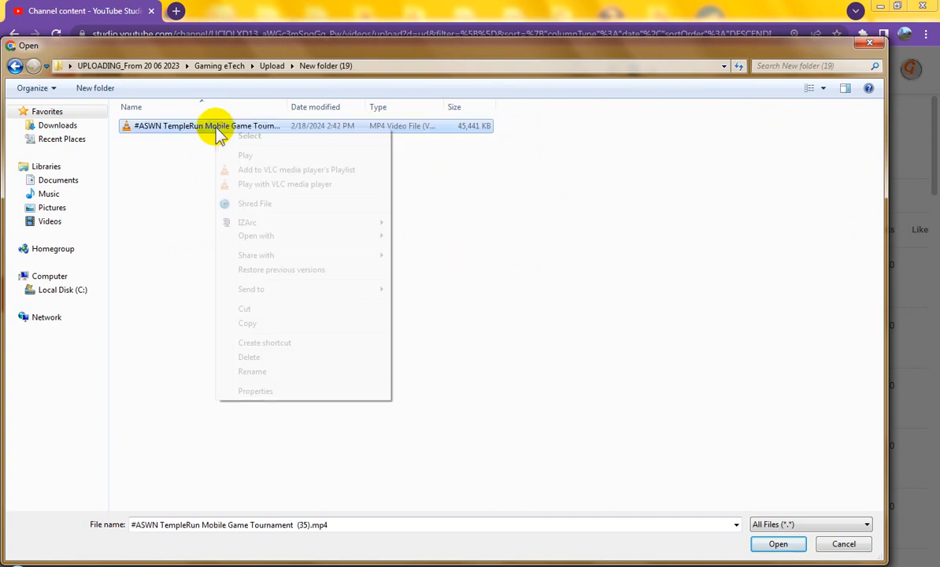
{"action": "left_click", "coordinate": [239, 371]}
{"action": "right_click", "coordinate": [310, 128]}
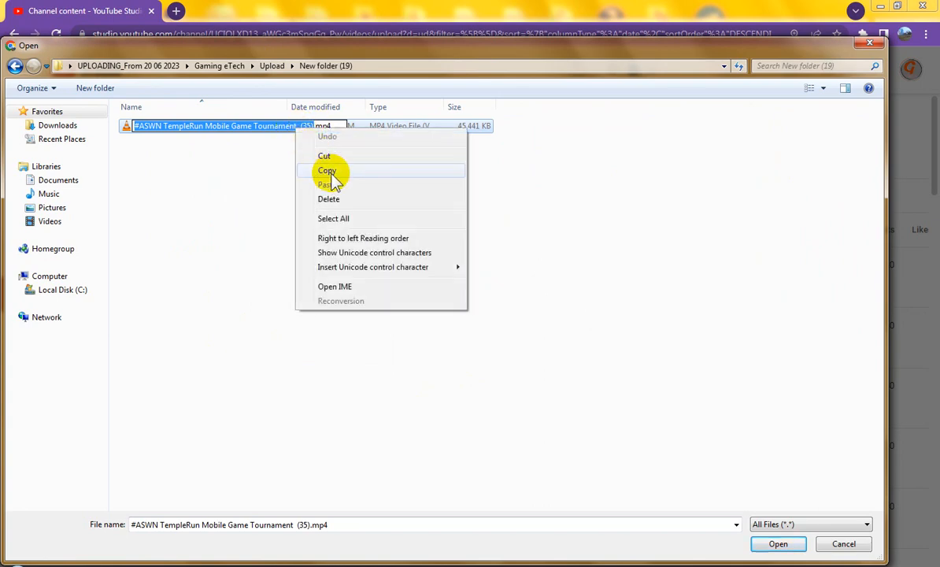
{"action": "left_click", "coordinate": [329, 177]}
{"action": "left_click", "coordinate": [390, 202]}
{"action": "double_click", "coordinate": [260, 129]}
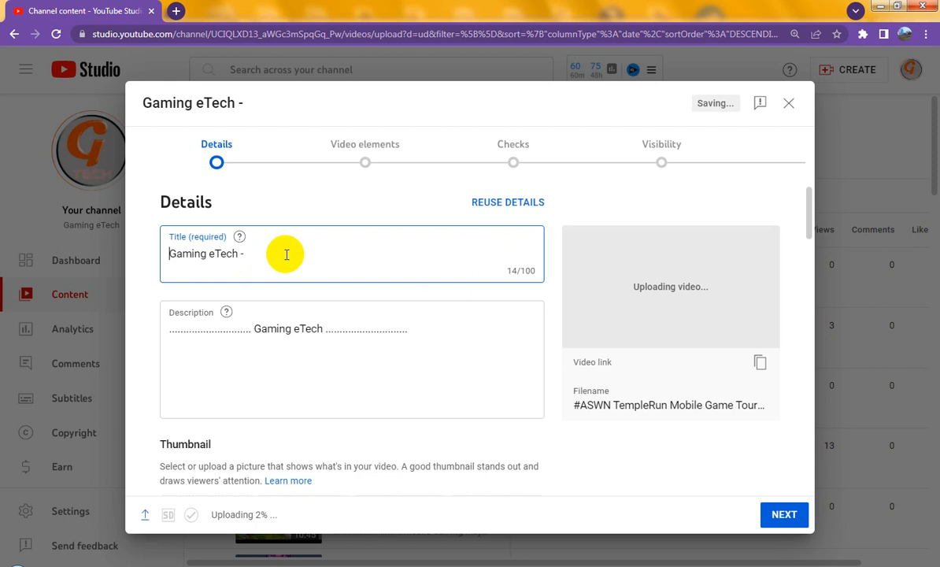
Append "#ASWN TempleRun Mobile Game Tournament (35)" to the "Gaming eTech -" title and add it below the description's heading line.
{"action": "left_click", "coordinate": [285, 255]}
{"action": "key", "text": "ctrl+v"}
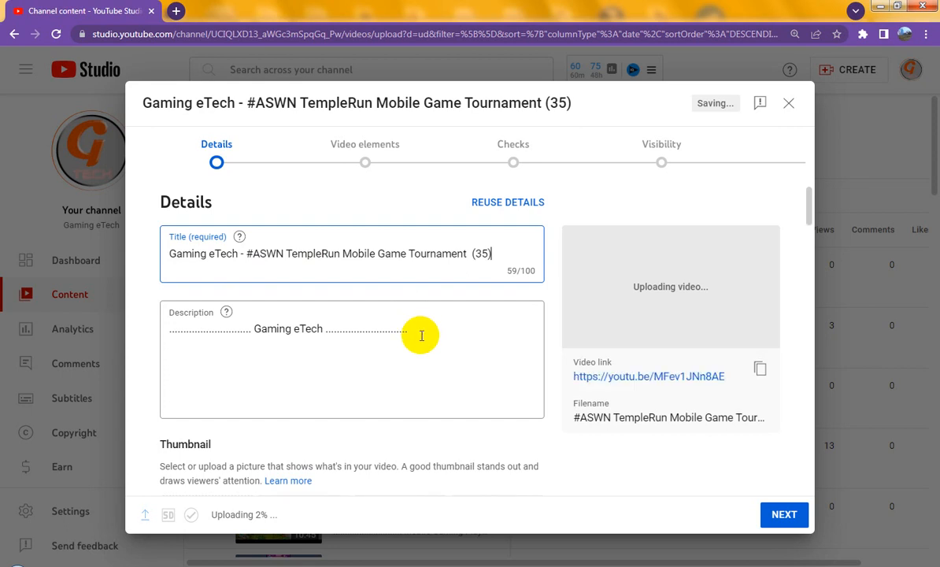
{"action": "left_click", "coordinate": [422, 335]}
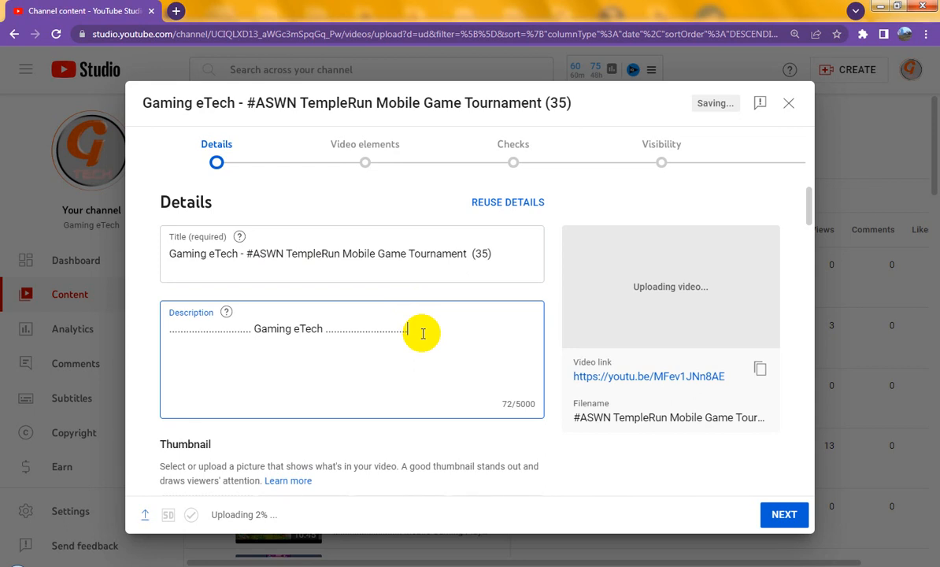
{"action": "key", "text": "ctrl+v"}
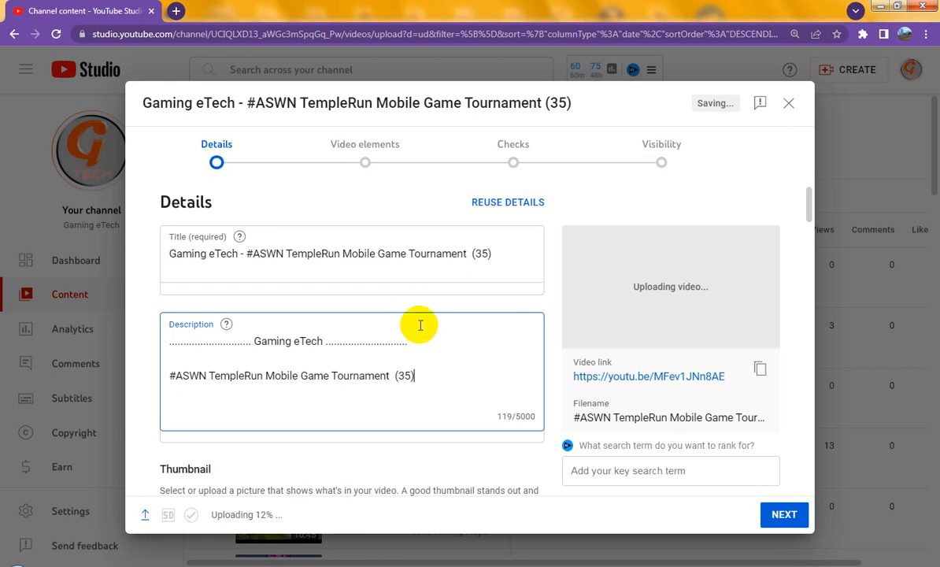
Add the video to the "Gaming eTech YouTube Video Manager" playlist.
{"action": "scroll", "coordinate": [495, 374], "scroll_direction": "down", "scroll_amount": 2}
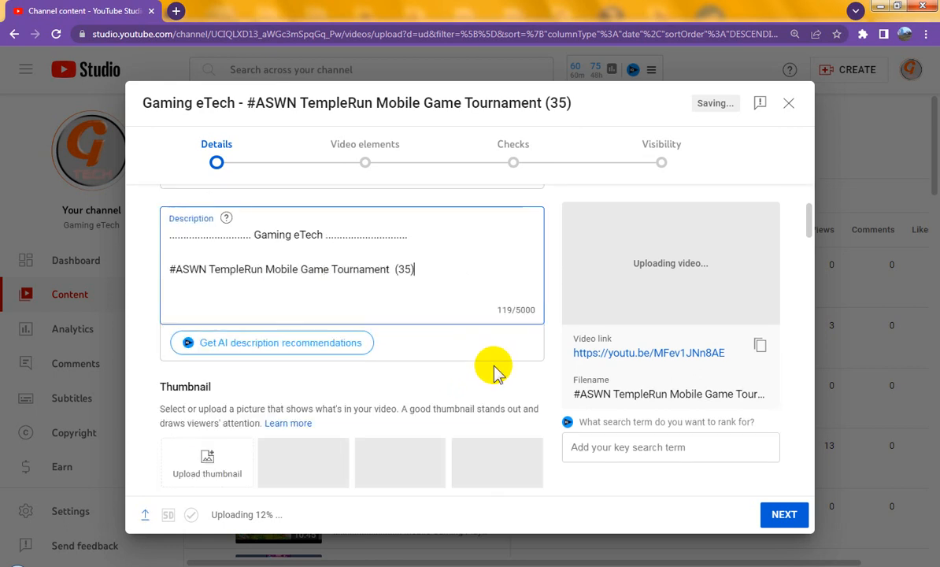
{"action": "scroll", "coordinate": [494, 373], "scroll_direction": "down", "scroll_amount": 2}
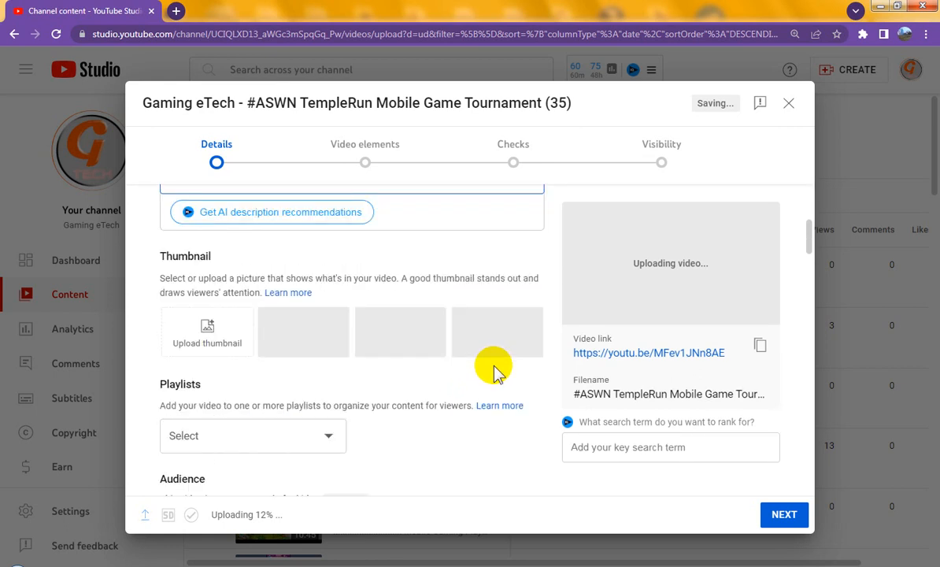
{"action": "left_click", "coordinate": [309, 437]}
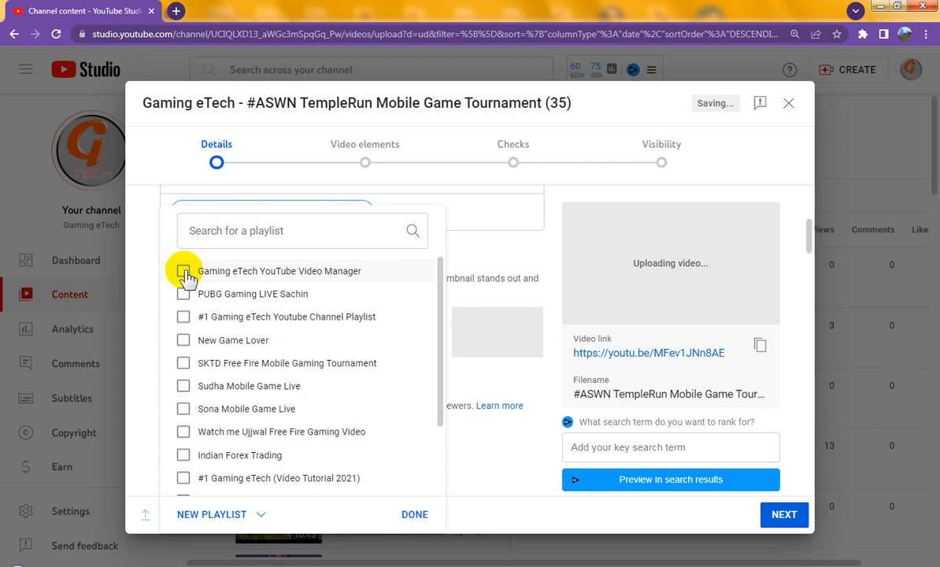
{"action": "left_click", "coordinate": [185, 273]}
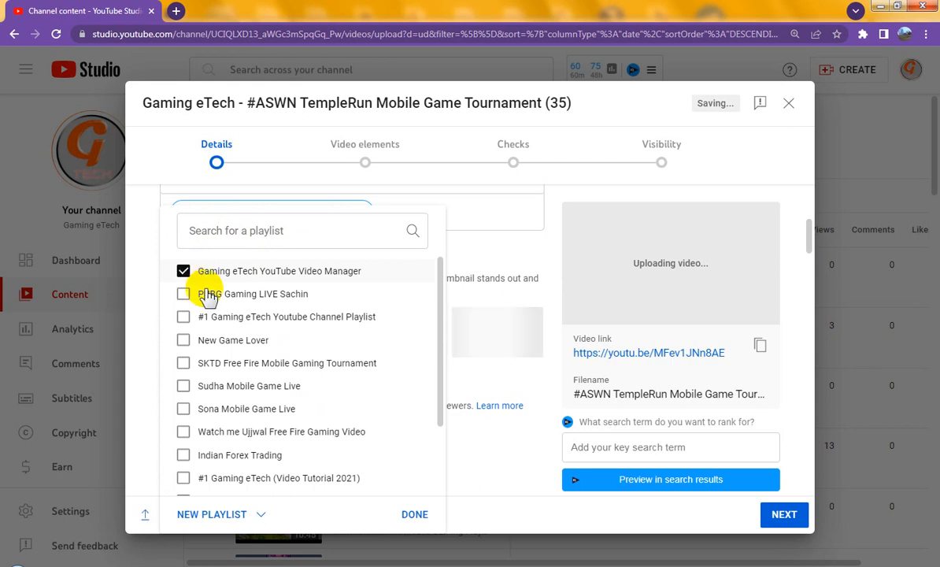
{"action": "left_click", "coordinate": [504, 477]}
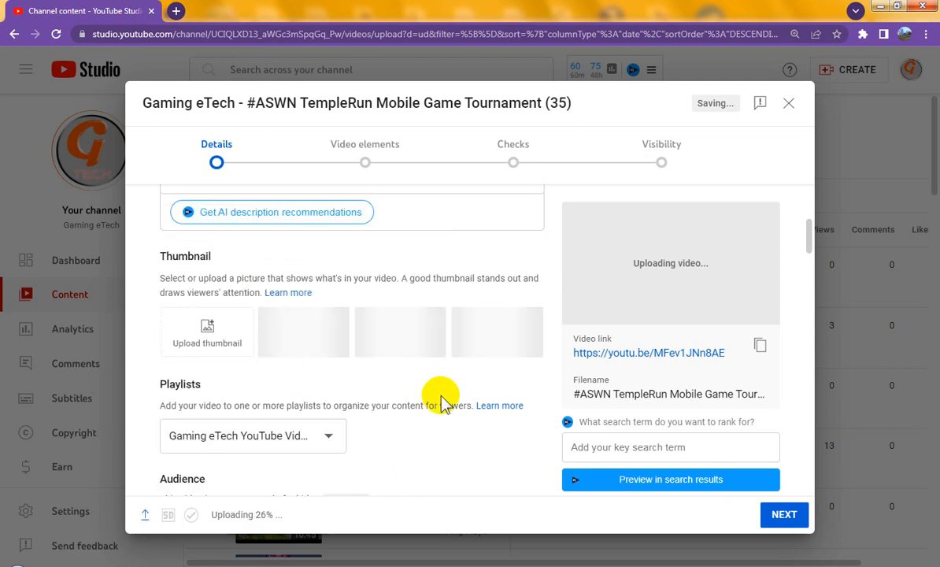
Add "#ASWN TempleRun Mobile Game Tournament (35)" as a tag after the existing Gaming eTech tag.
{"action": "scroll", "coordinate": [435, 409], "scroll_direction": "down", "scroll_amount": 3}
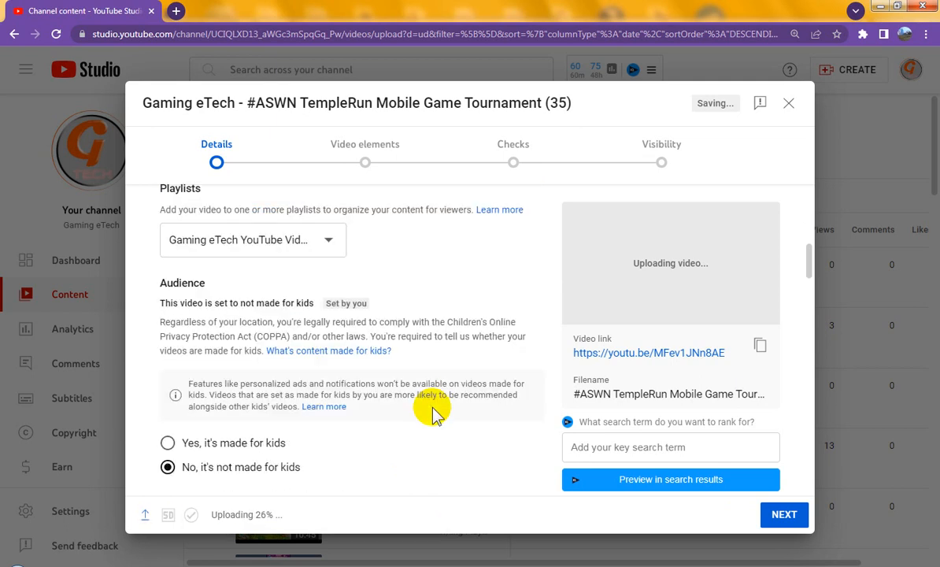
{"action": "scroll", "coordinate": [435, 409], "scroll_direction": "down", "scroll_amount": 6}
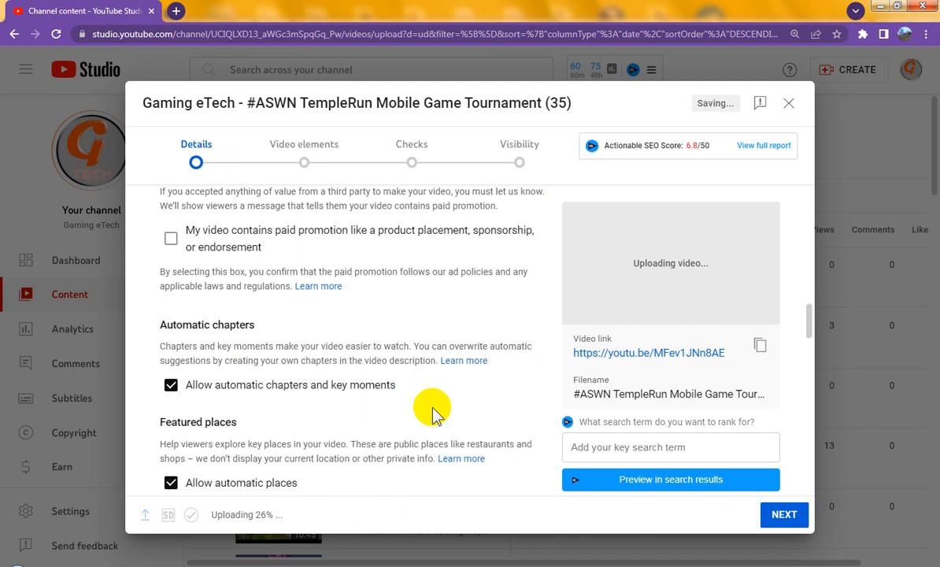
{"action": "scroll", "coordinate": [433, 409], "scroll_direction": "down", "scroll_amount": 1}
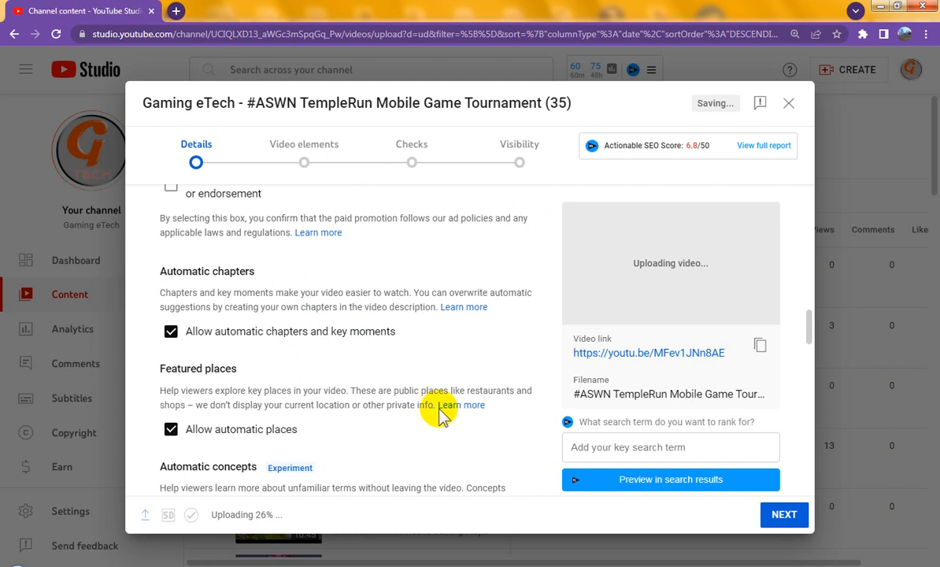
{"action": "scroll", "coordinate": [449, 413], "scroll_direction": "down", "scroll_amount": 8}
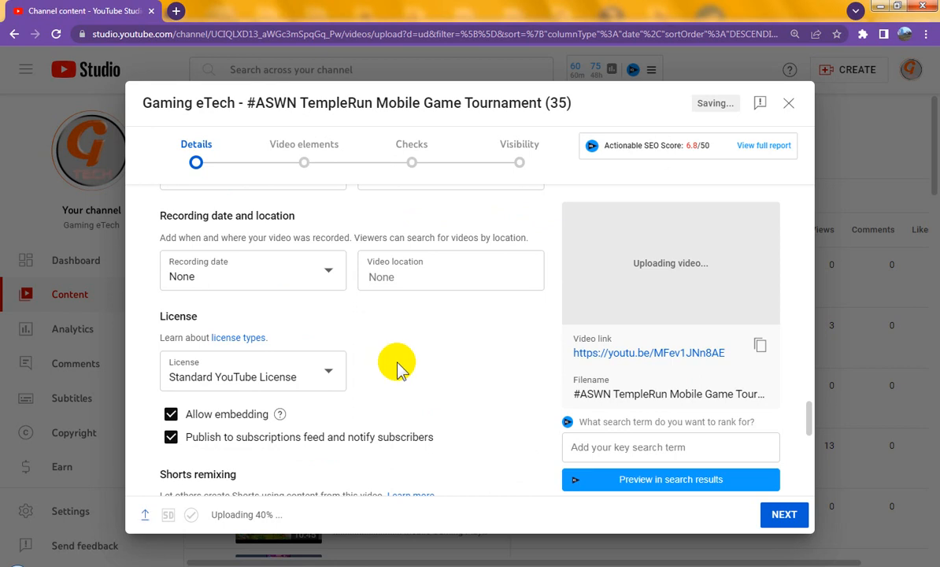
{"action": "scroll", "coordinate": [392, 364], "scroll_direction": "up", "scroll_amount": 2}
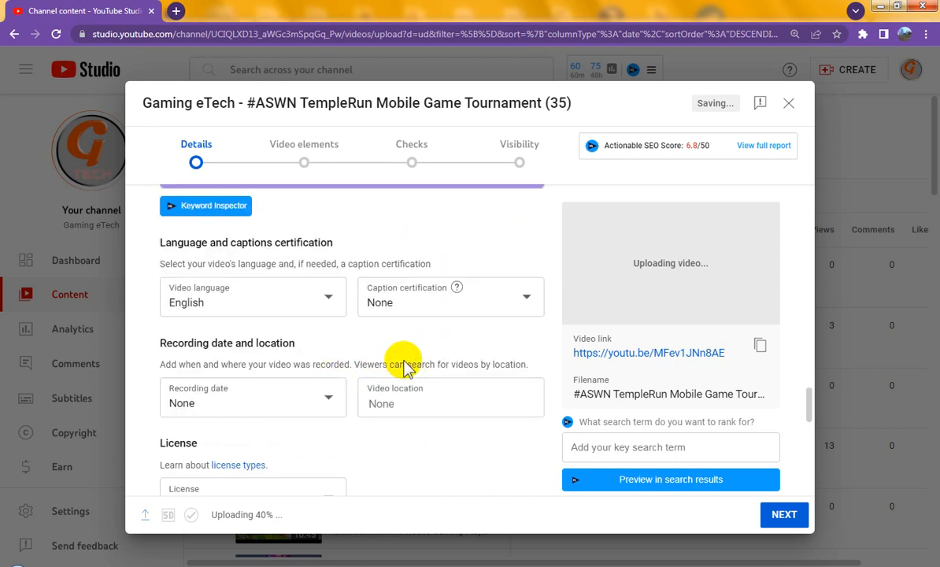
{"action": "scroll", "coordinate": [385, 331], "scroll_direction": "up", "scroll_amount": 2}
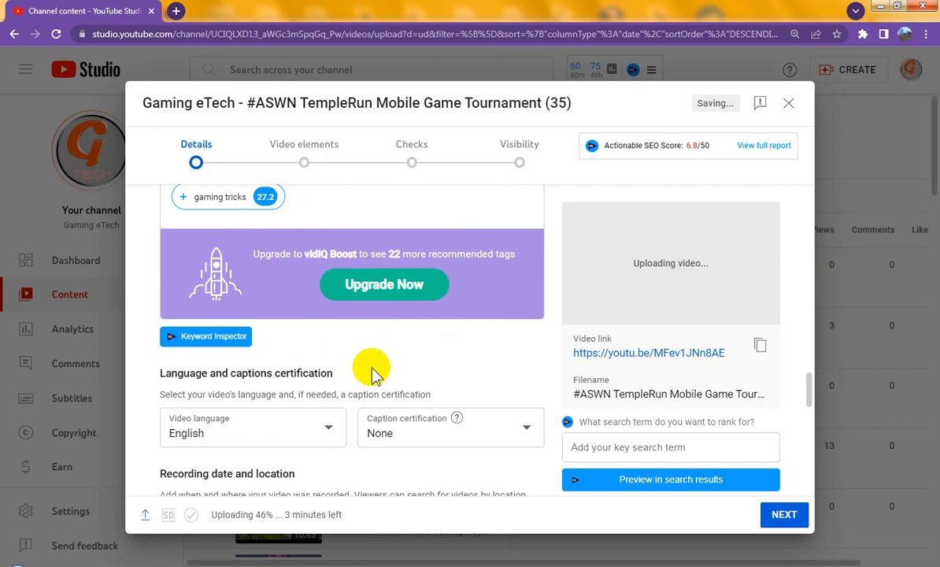
{"action": "scroll", "coordinate": [375, 375], "scroll_direction": "up", "scroll_amount": 1}
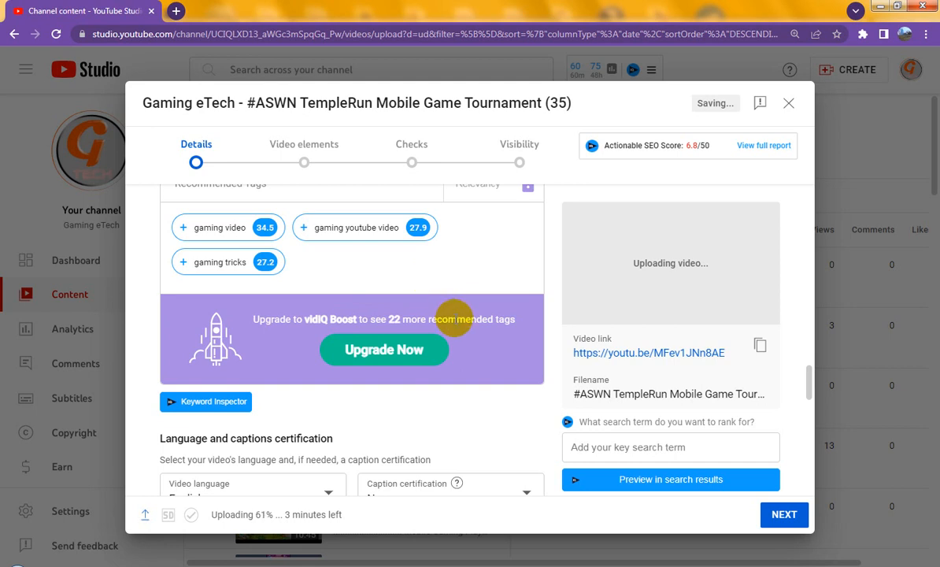
{"action": "scroll", "coordinate": [481, 240], "scroll_direction": "up", "scroll_amount": 2}
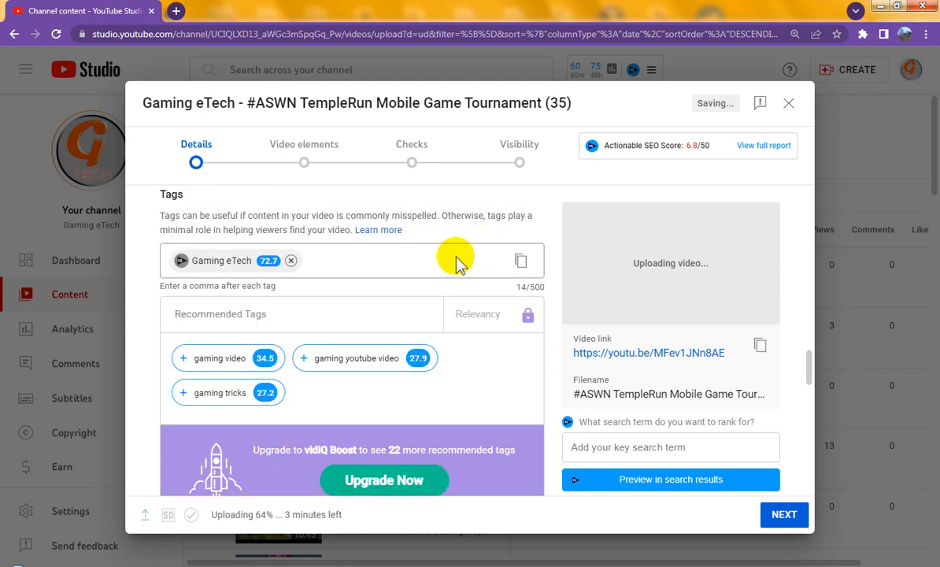
{"action": "left_click", "coordinate": [330, 261]}
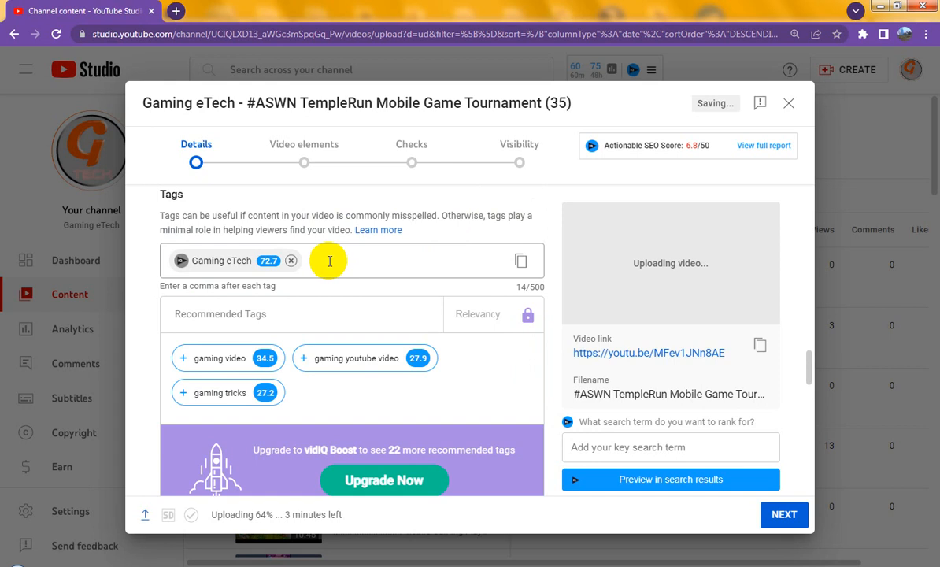
{"action": "left_click", "coordinate": [339, 259]}
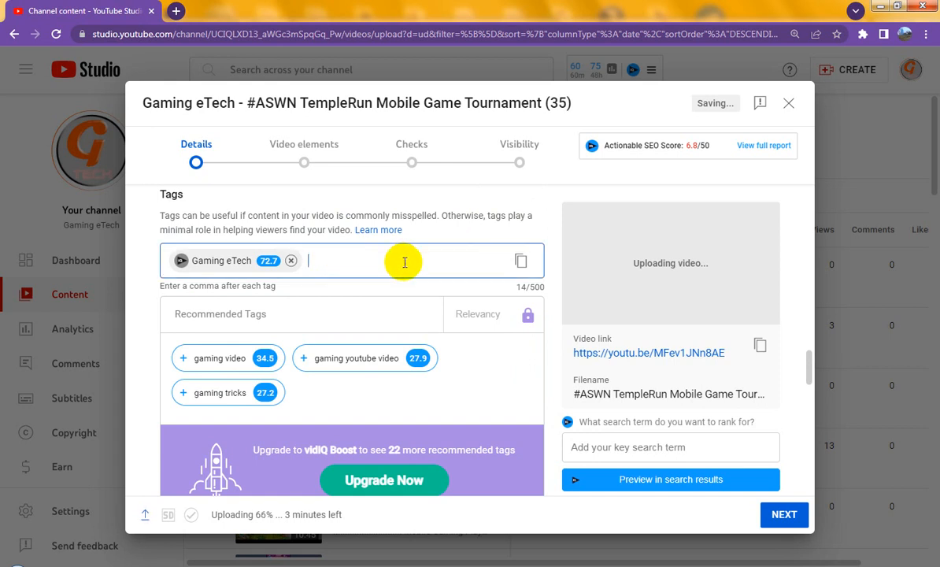
{"action": "type", "text": "#ASWN TempleRun Mobile Game Tournament (35)"}
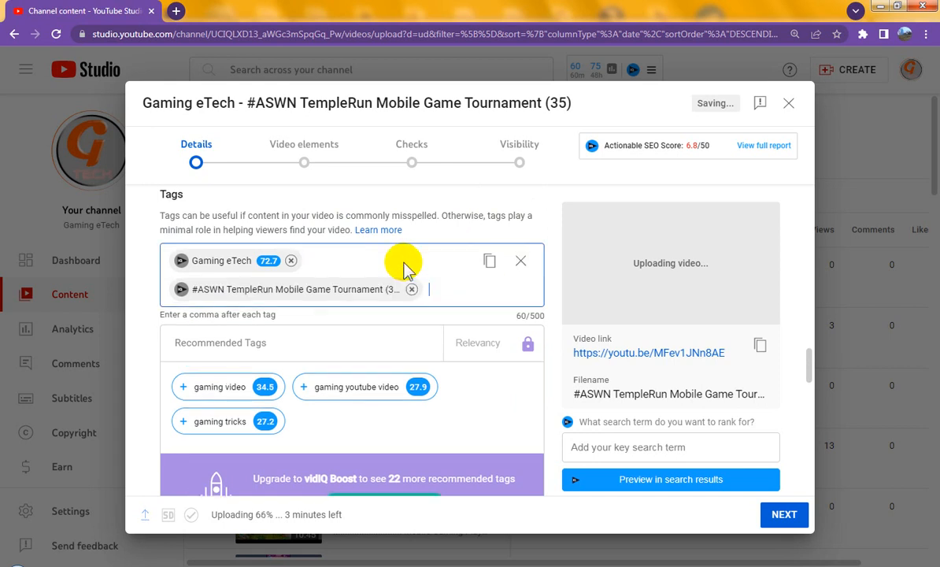
Add the tags "mobile gaming video" and "gaming video" to the video.
{"action": "left_click", "coordinate": [417, 178]}
{"action": "type", "text": "mob"}
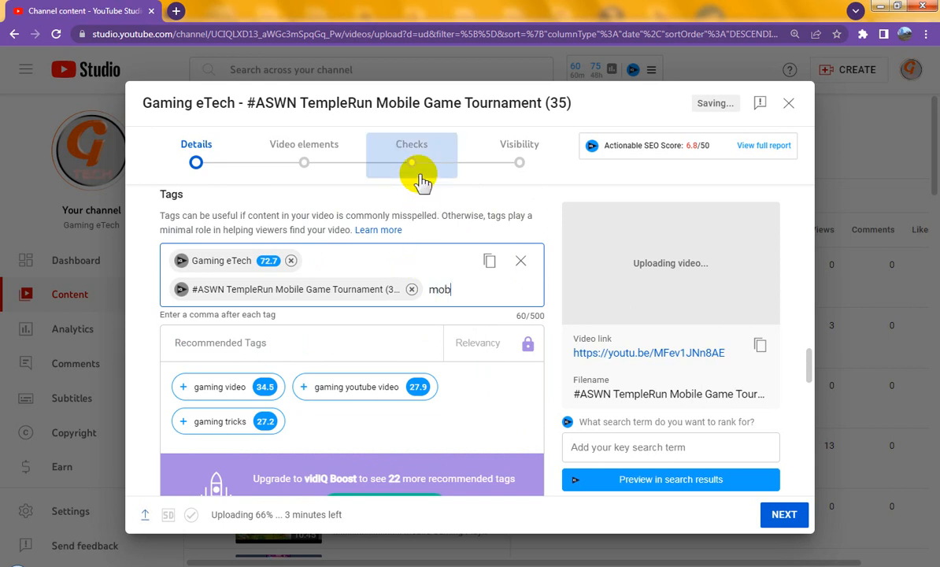
{"action": "type", "text": "ile"}
{"action": "type", "text": " gamin"}
{"action": "type", "text": "e video"}
{"action": "key", "text": "Return"}
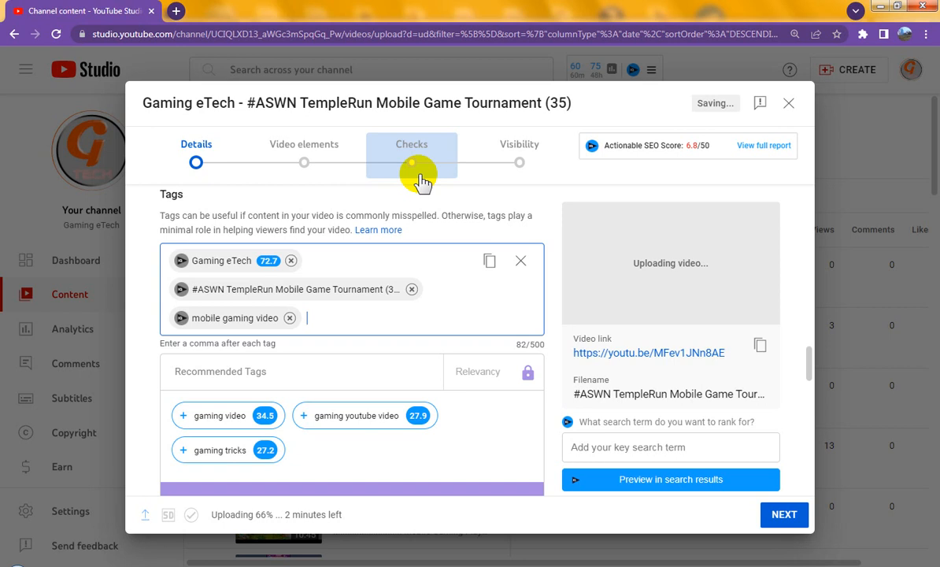
{"action": "type", "text": "gaming video"}
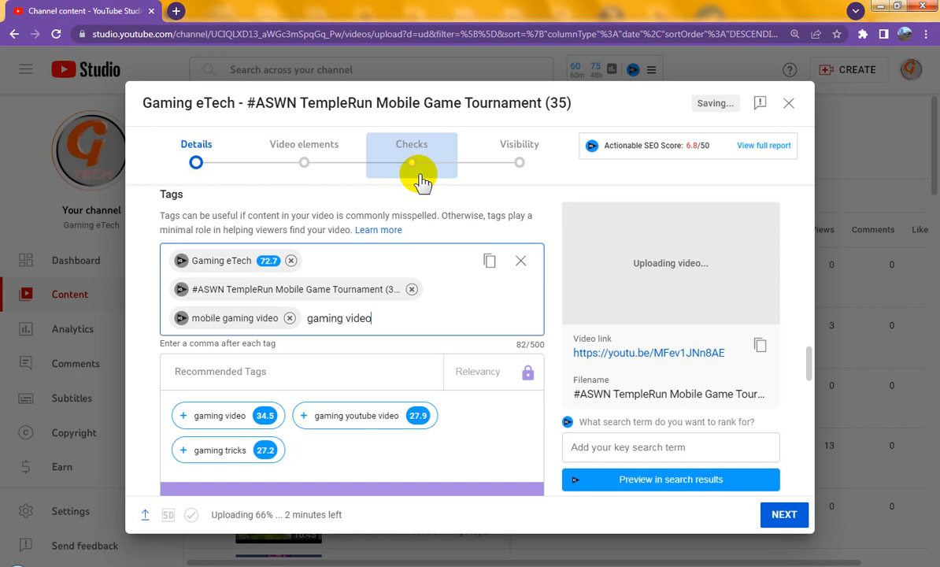
{"action": "key", "text": "Return"}
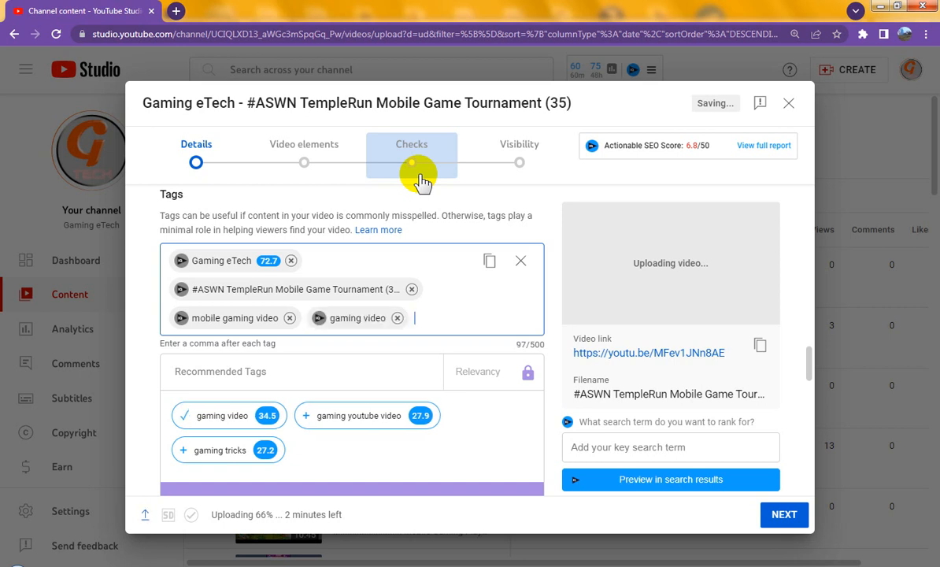
Add the tags "android gaming video" and "templerun game" to the video.
{"action": "type", "text": "android gaming video,"}
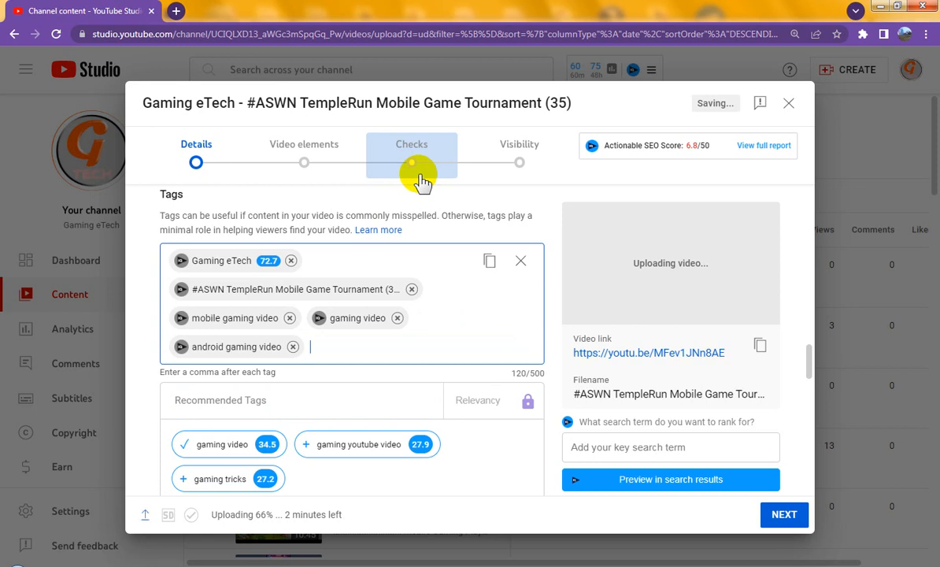
{"action": "type", "text": "tem"}
{"action": "type", "text": "pl"}
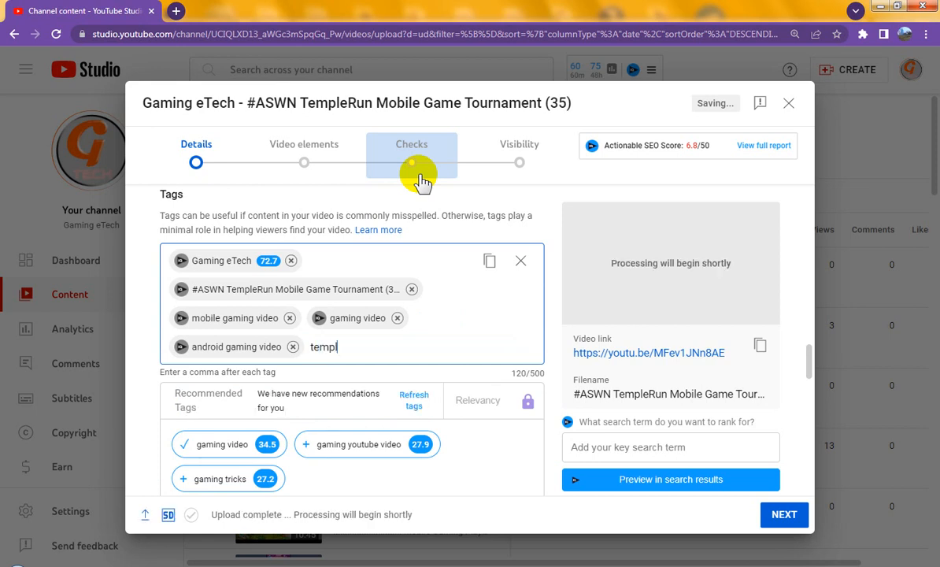
{"action": "type", "text": "erun game"}
{"action": "key", "text": "Return"}
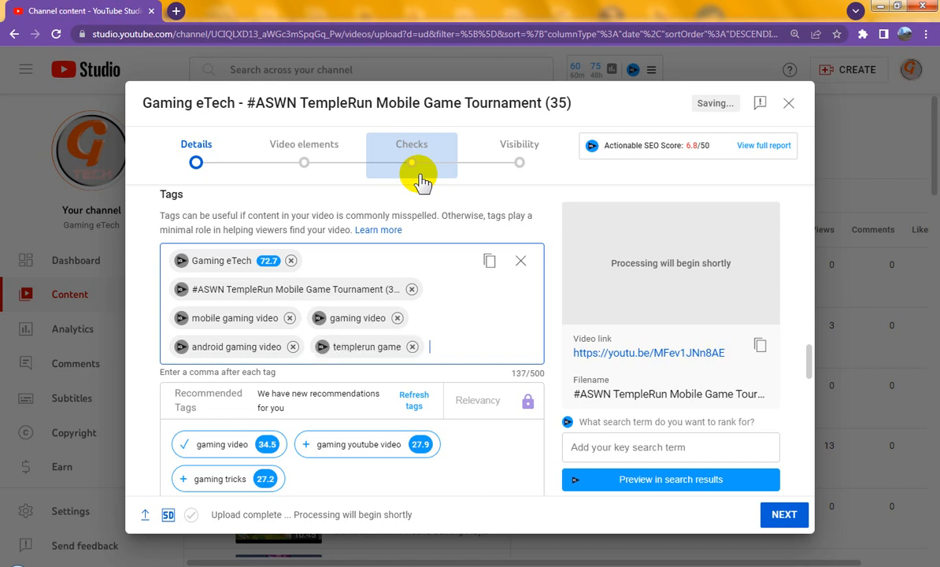
Add the tags "templaterun gaming video" and "templerun gaming" to the video.
{"action": "type", "text": "templerun gam"}
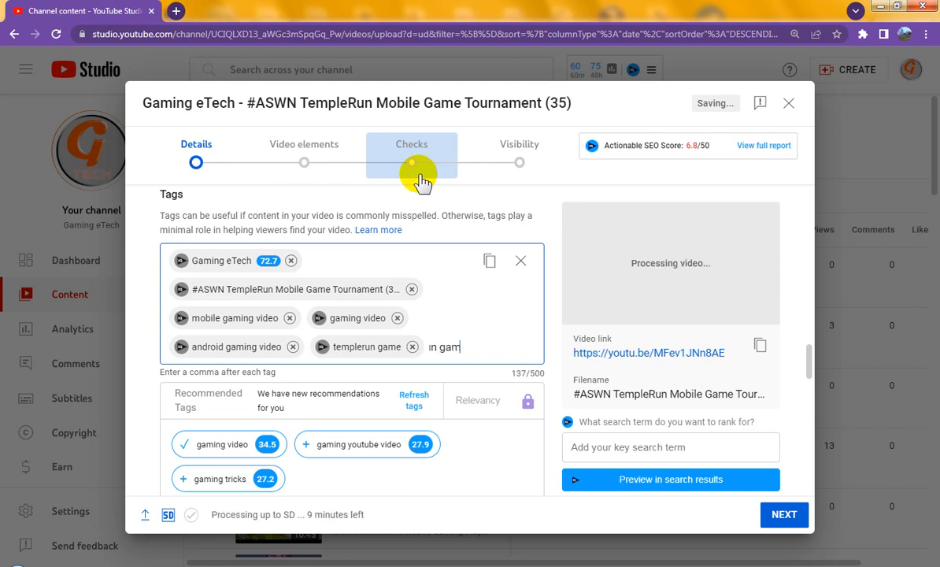
{"action": "type", "text": "ing video"}
{"action": "key", "text": "Return"}
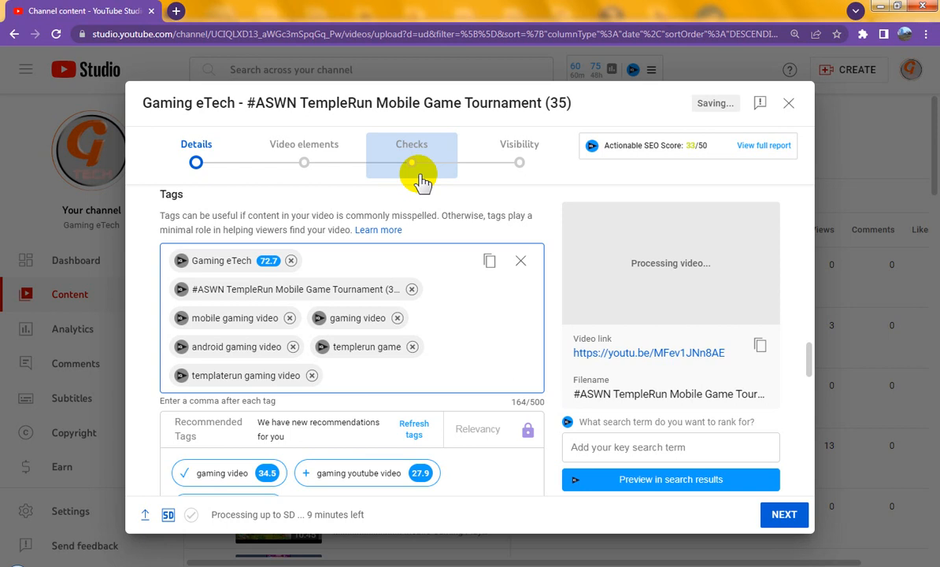
{"action": "type", "text": "templerun"}
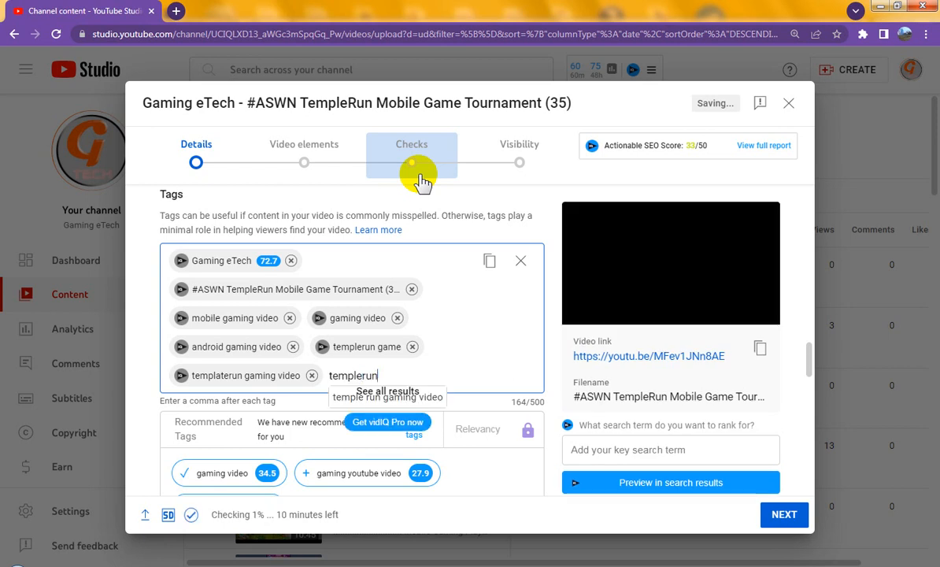
{"action": "type", "text": " gaming"}
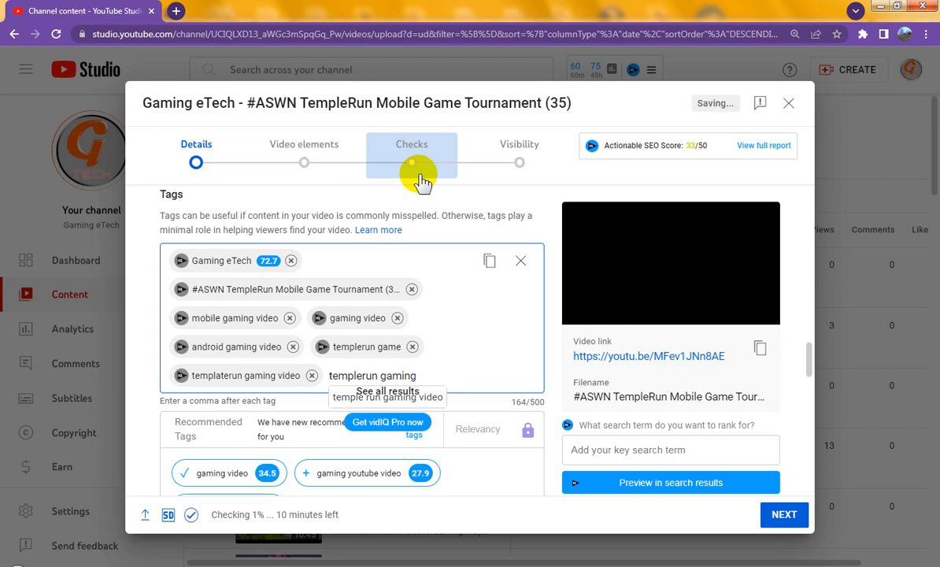
{"action": "key", "text": "Return"}
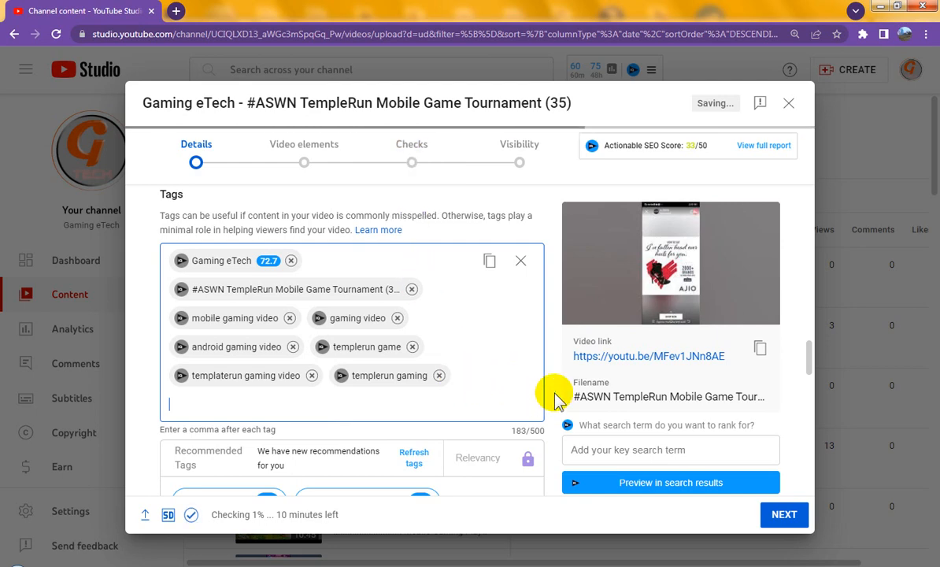
Set the video's recording date to Feb 18, 2024.
{"action": "scroll", "coordinate": [555, 400], "scroll_direction": "down", "scroll_amount": 6}
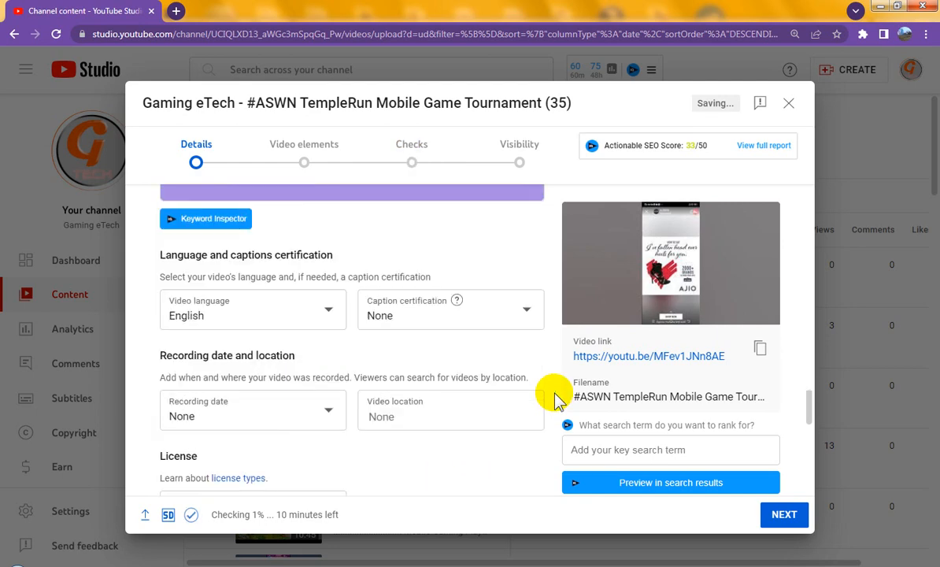
{"action": "scroll", "coordinate": [291, 393], "scroll_direction": "down", "scroll_amount": 1}
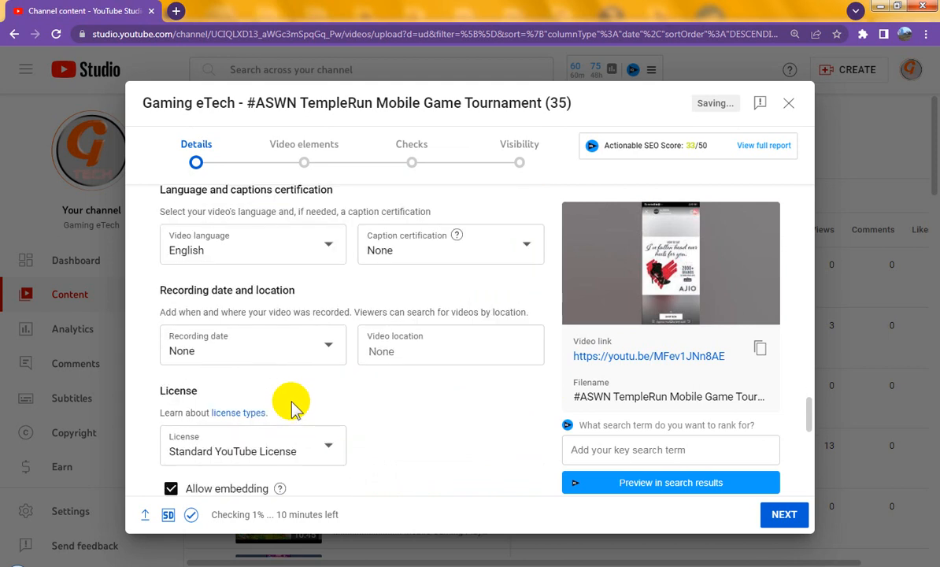
{"action": "left_click", "coordinate": [286, 346]}
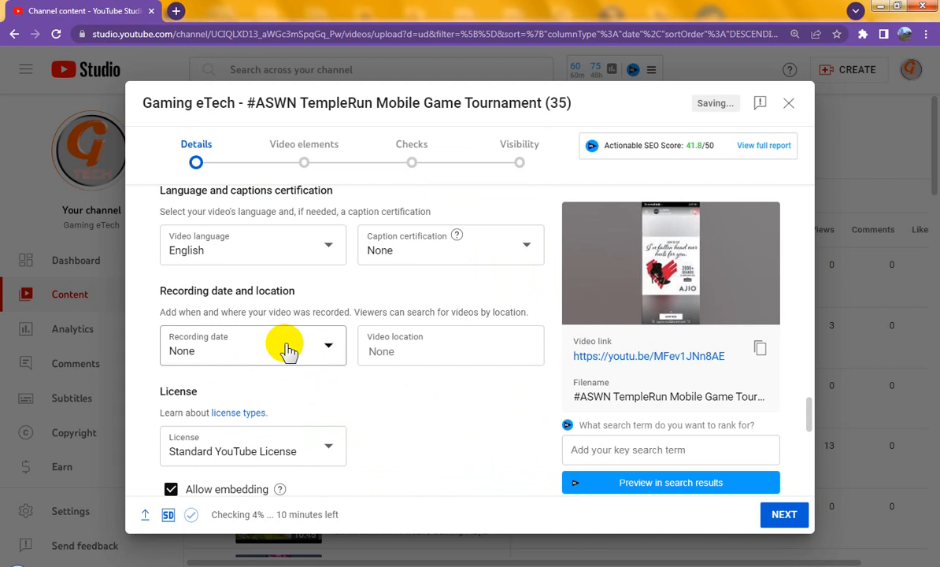
{"action": "left_click", "coordinate": [288, 349]}
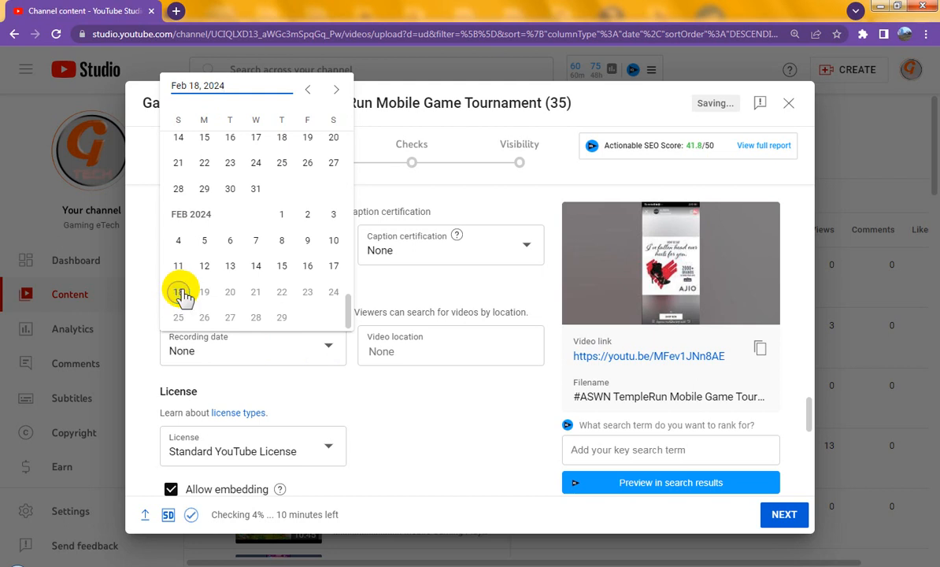
{"action": "left_click", "coordinate": [457, 346]}
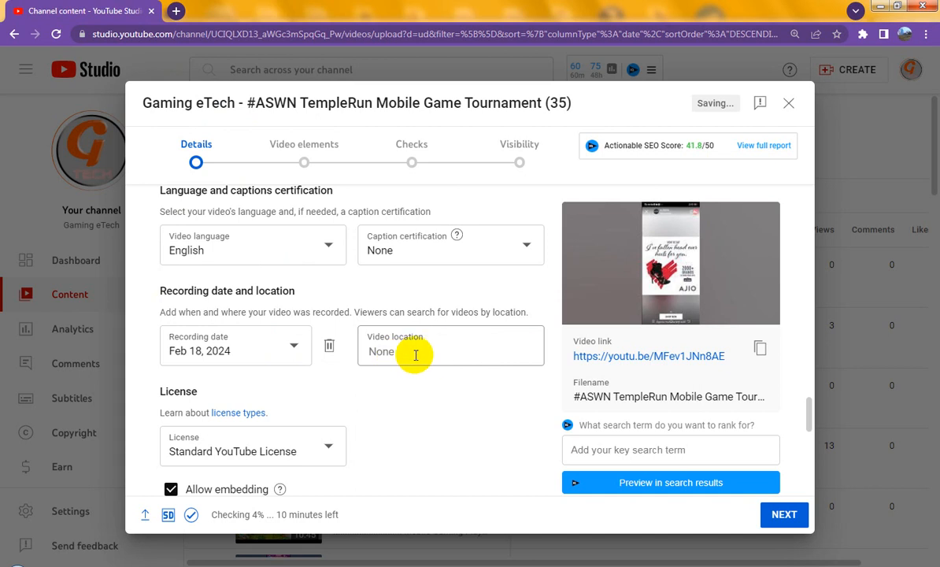
Search for "mumbai" as the video location and choose Mumbai, Maharashtra.
{"action": "left_click", "coordinate": [415, 354]}
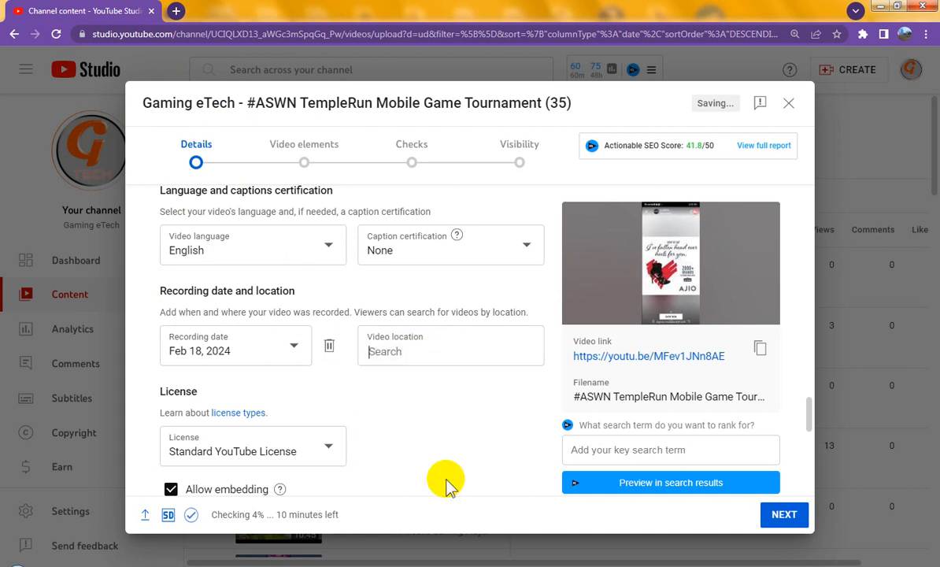
{"action": "type", "text": "mumbai"}
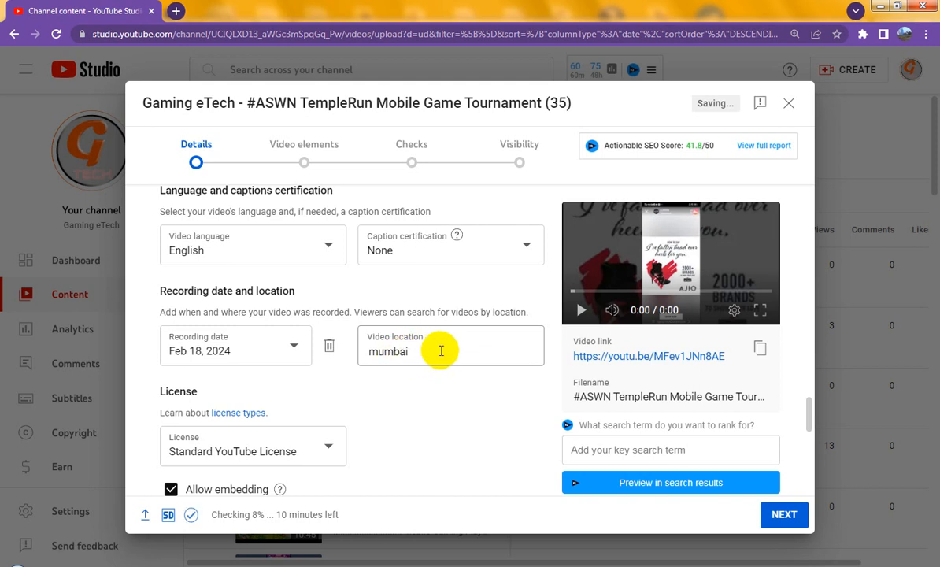
{"action": "left_click", "coordinate": [429, 351]}
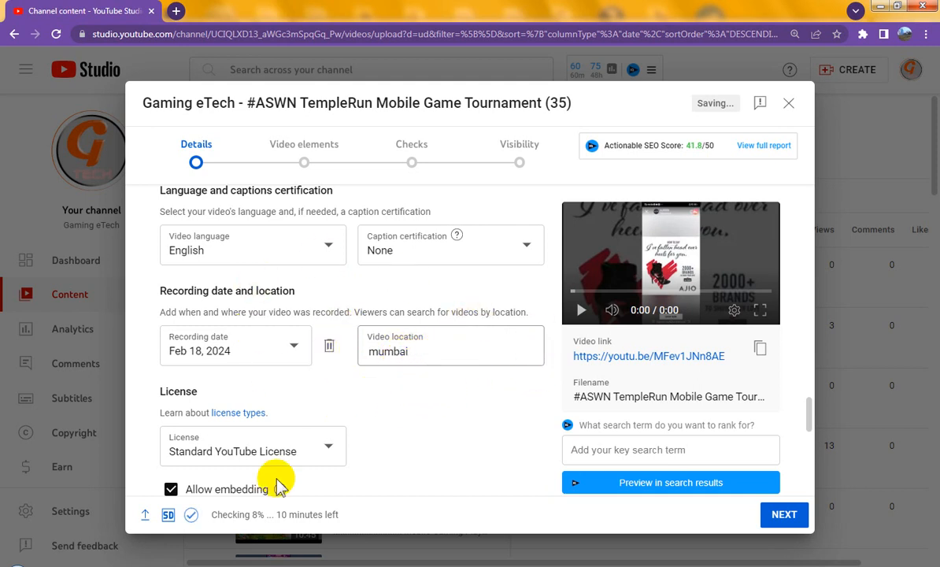
{"action": "key", "text": "ctrl+a"}
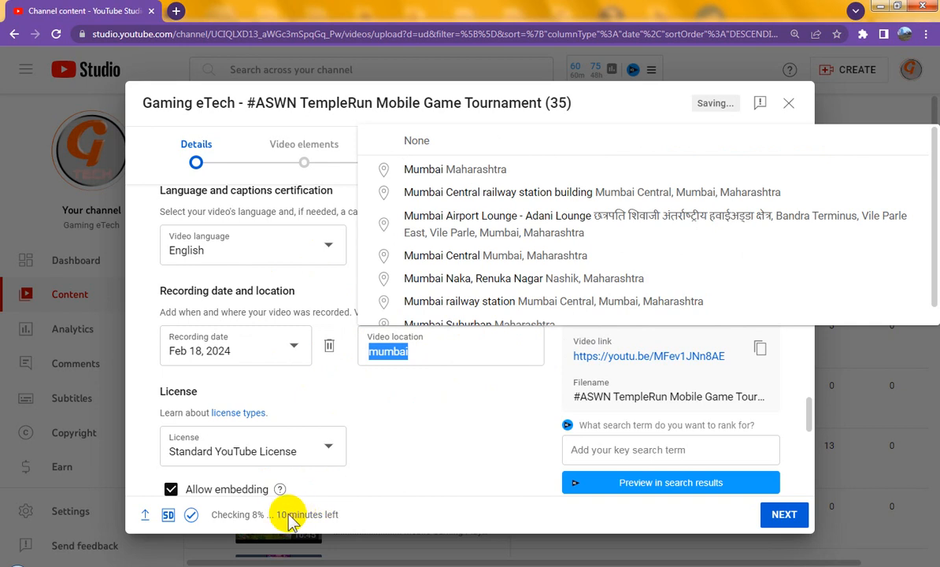
{"action": "left_click", "coordinate": [458, 179]}
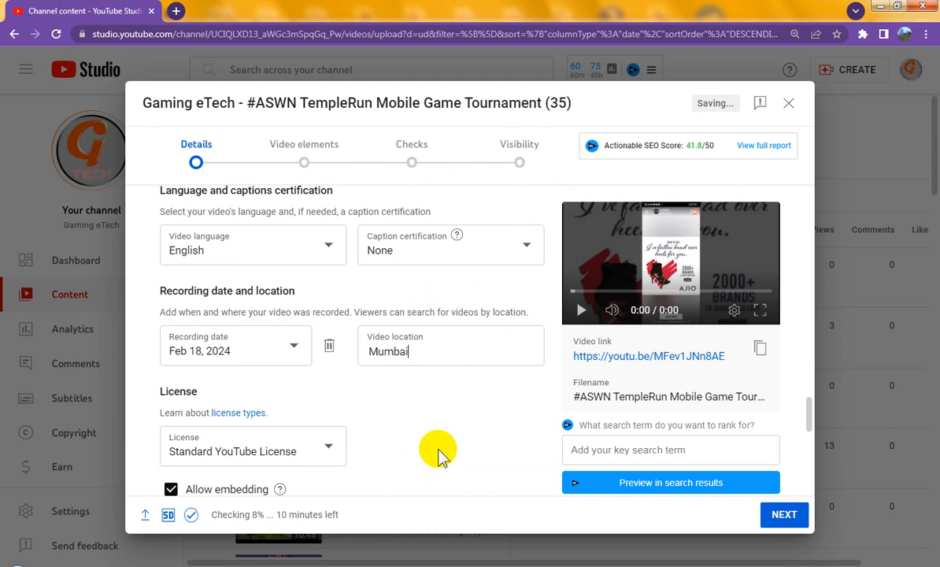
Set the video's Shorts remixing option to "Don't allow remixing".
{"action": "scroll", "coordinate": [416, 416], "scroll_direction": "down", "scroll_amount": 2}
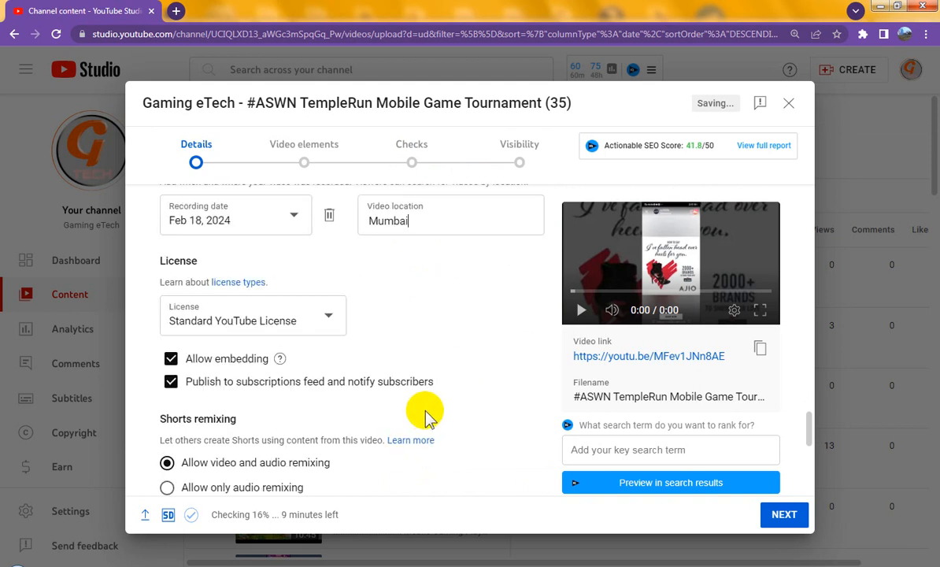
{"action": "scroll", "coordinate": [422, 414], "scroll_direction": "down", "scroll_amount": 3}
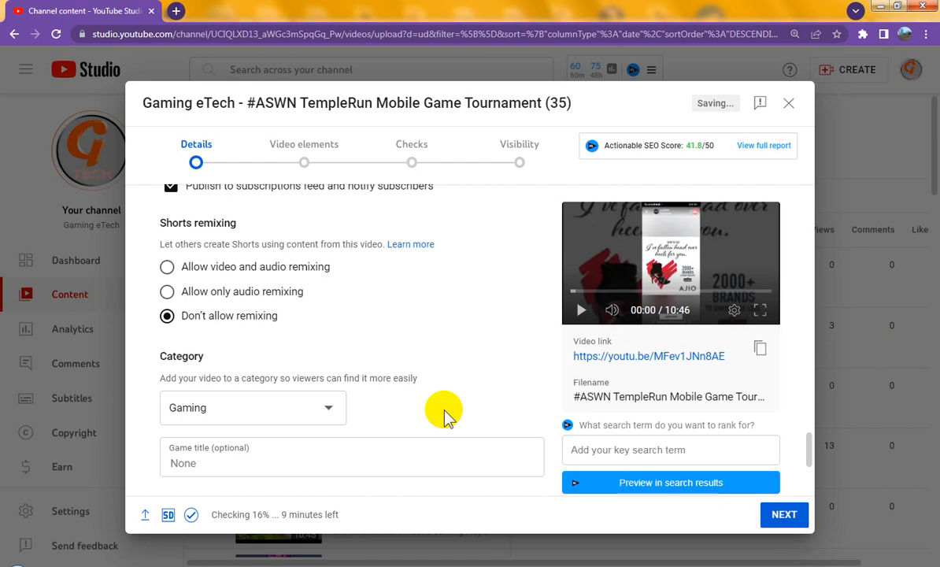
Switch to Notepad and copy the entire prepared "Expert YouTube Tutorial" welcome text with its hashtags.
{"action": "scroll", "coordinate": [443, 415], "scroll_direction": "up", "scroll_amount": 10}
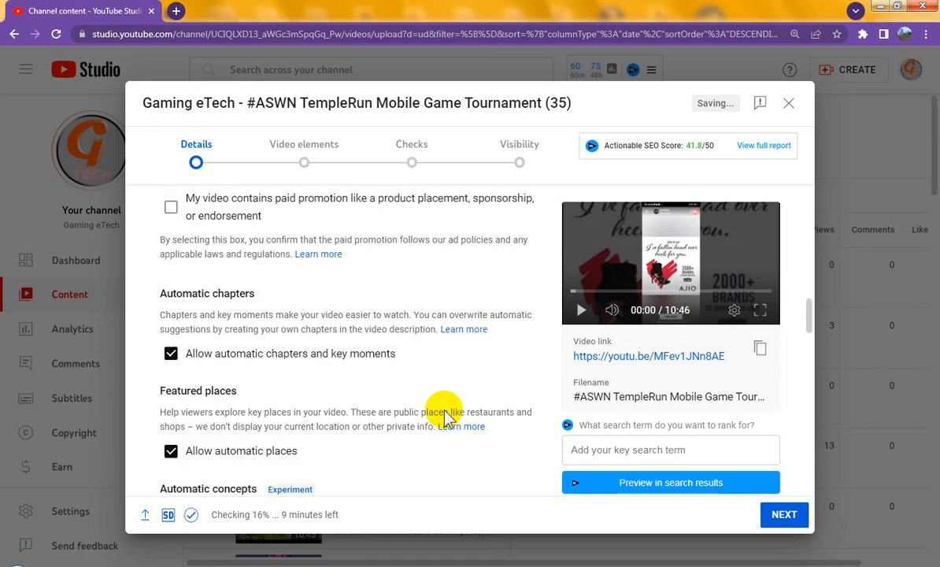
{"action": "scroll", "coordinate": [373, 400], "scroll_direction": "up", "scroll_amount": 10}
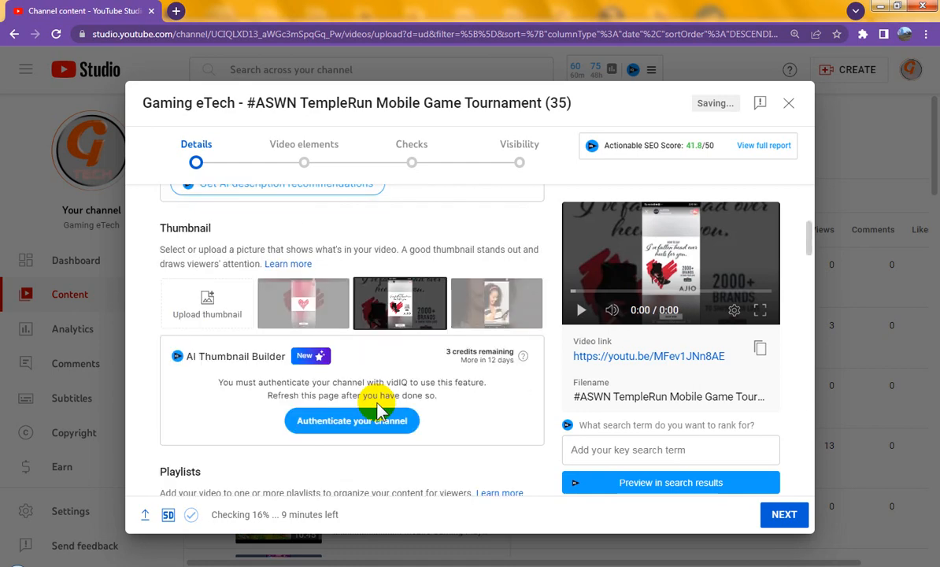
{"action": "scroll", "coordinate": [389, 420], "scroll_direction": "up", "scroll_amount": 10}
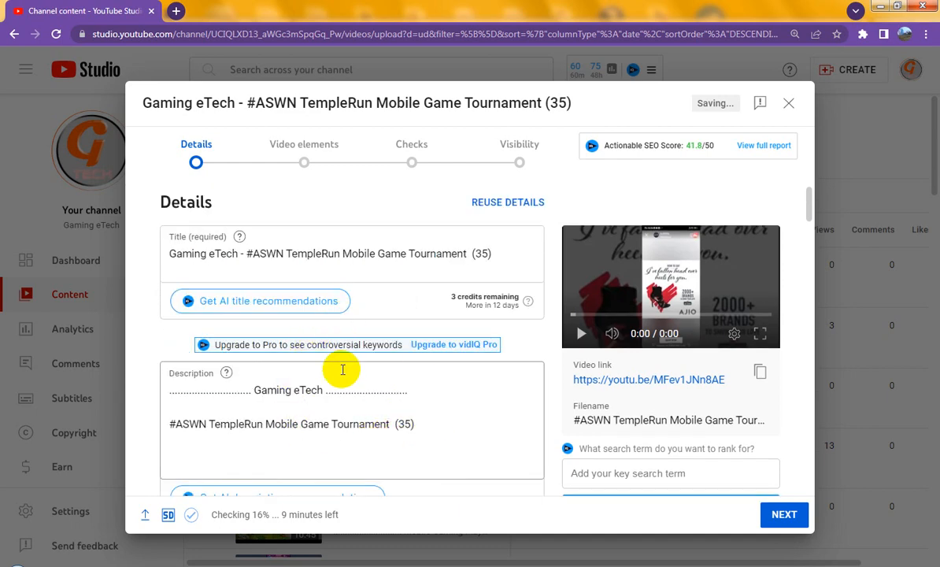
{"action": "scroll", "coordinate": [363, 409], "scroll_direction": "down", "scroll_amount": 1}
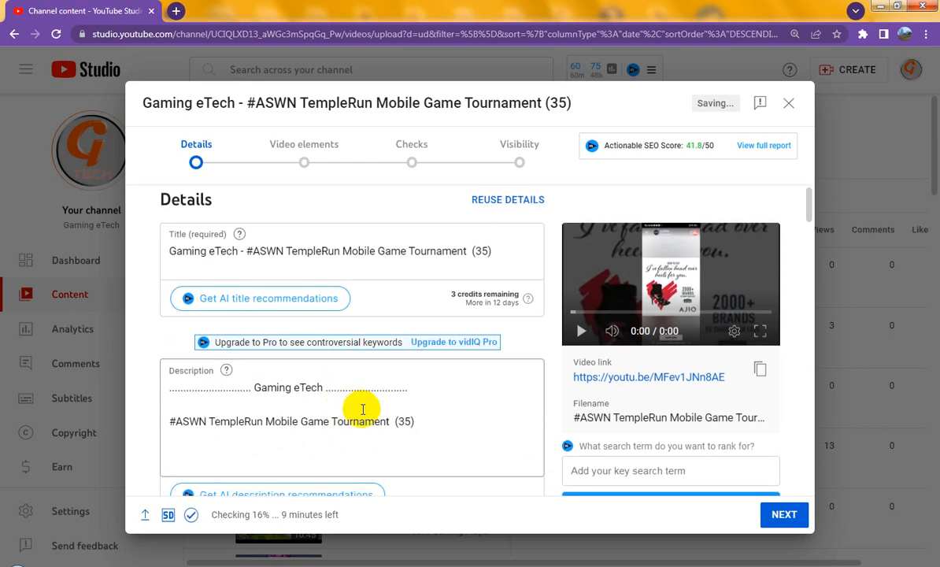
{"action": "scroll", "coordinate": [360, 410], "scroll_direction": "down", "scroll_amount": 3}
{"action": "scroll", "coordinate": [370, 315], "scroll_direction": "down", "scroll_amount": 2}
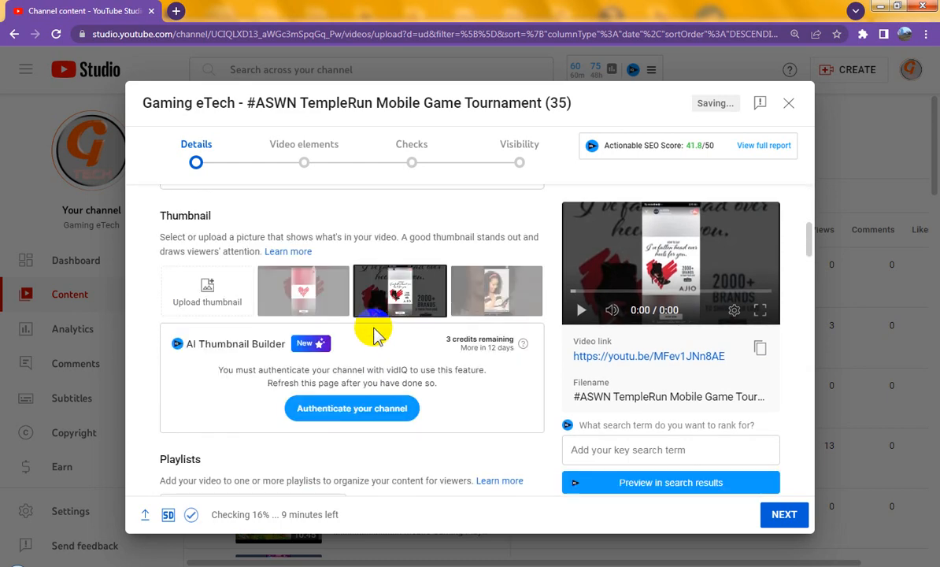
{"action": "scroll", "coordinate": [386, 366], "scroll_direction": "up", "scroll_amount": 5}
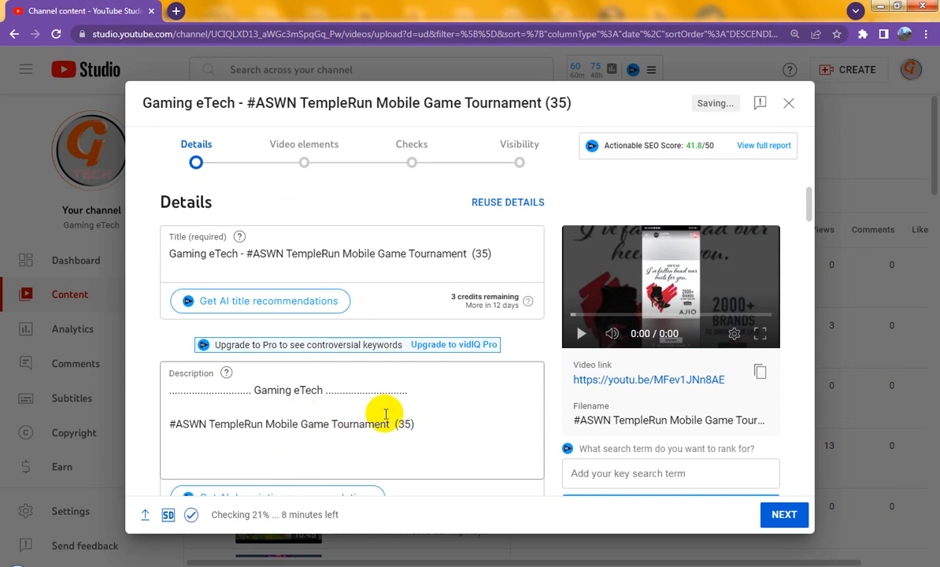
{"action": "key", "text": "alt+Tab"}
{"action": "left_click", "coordinate": [238, 330]}
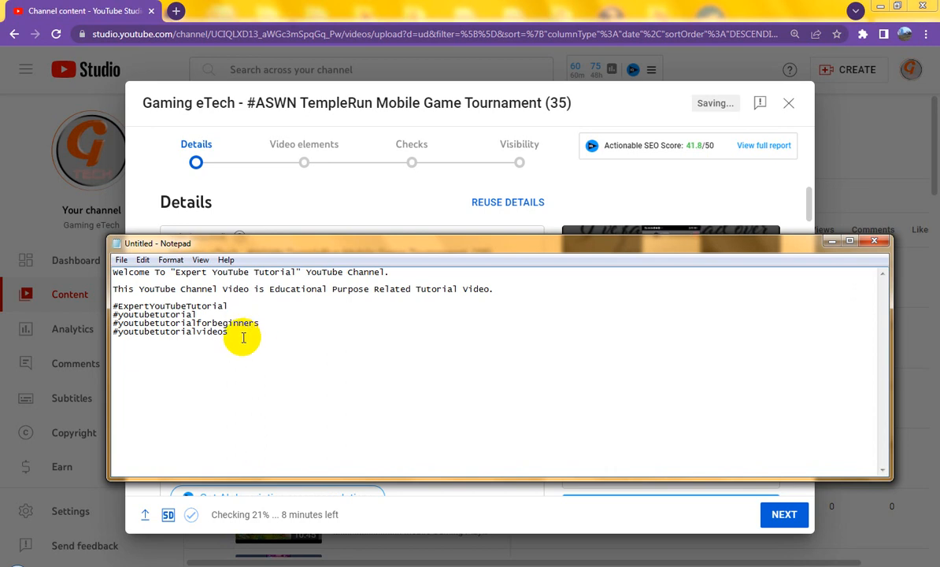
{"action": "left_click_drag", "start_coordinate": [243, 337], "coordinate": [106, 251]}
{"action": "right_click", "coordinate": [173, 296]}
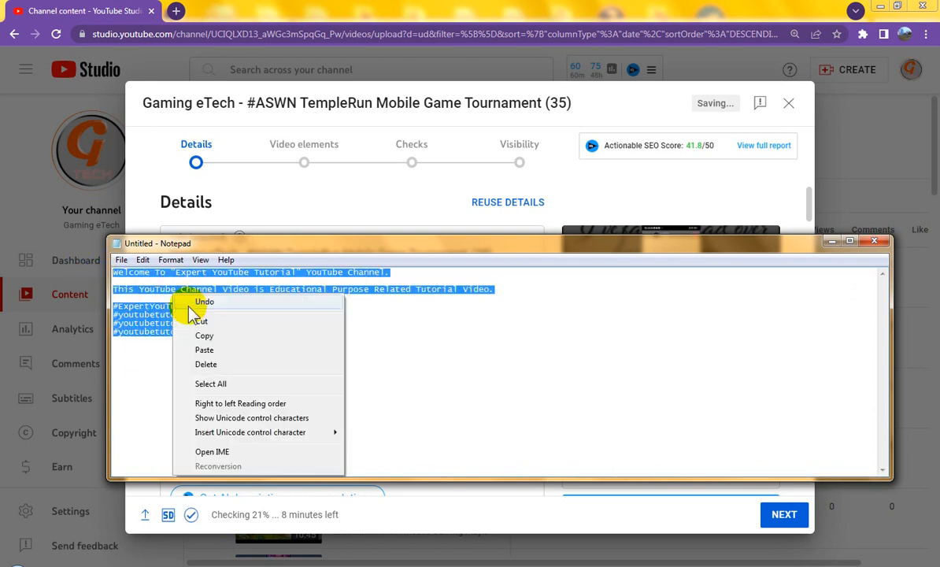
{"action": "left_click", "coordinate": [219, 335]}
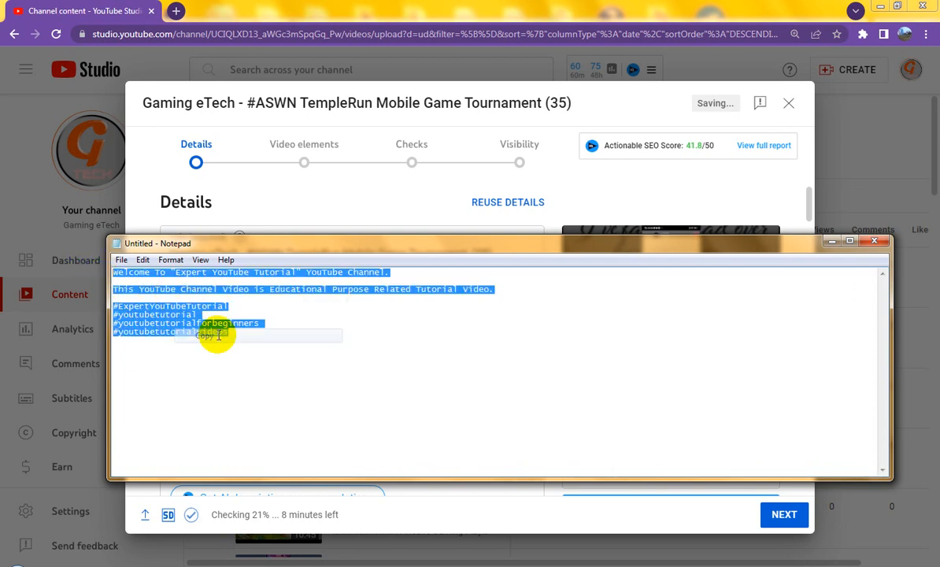
Return to the YouTube upload details and paste the copied text on a new line below "Gaming eTech" in the description.
{"action": "left_click", "coordinate": [146, 159]}
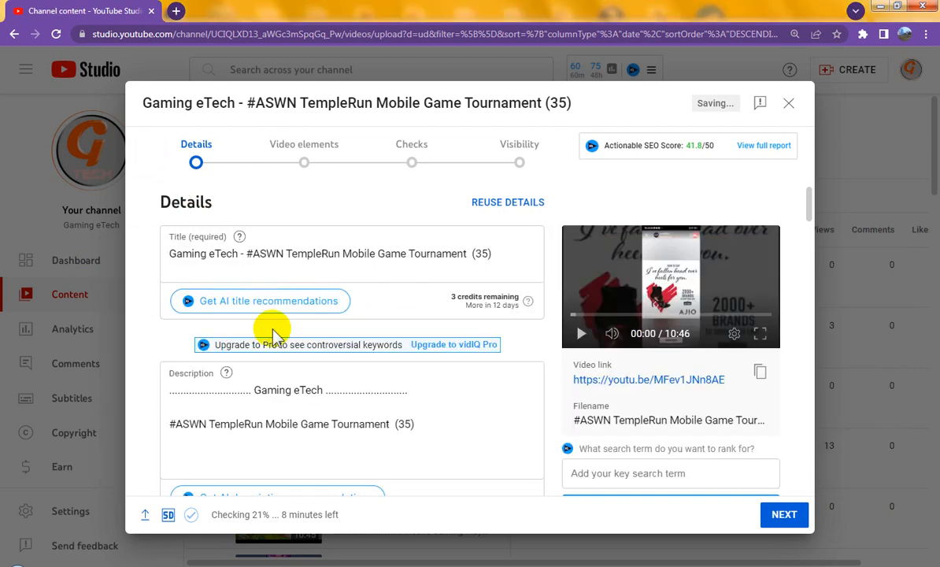
{"action": "left_click", "coordinate": [417, 391]}
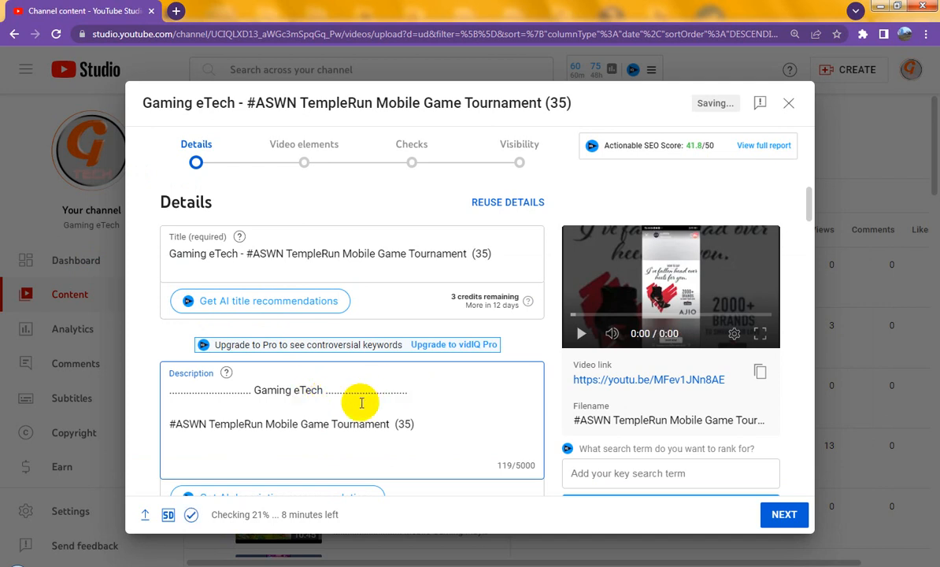
{"action": "key", "text": "Return"}
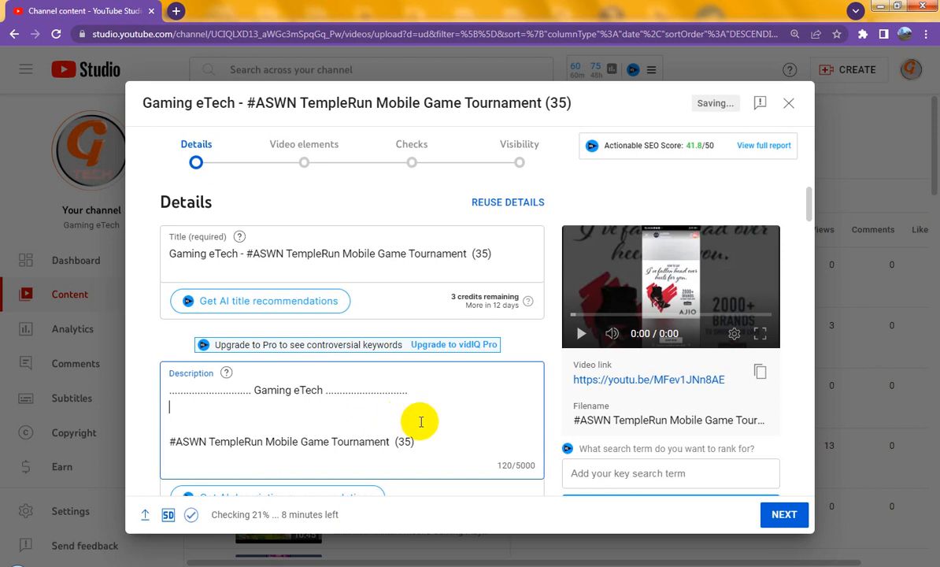
{"action": "key", "text": "ctrl+v"}
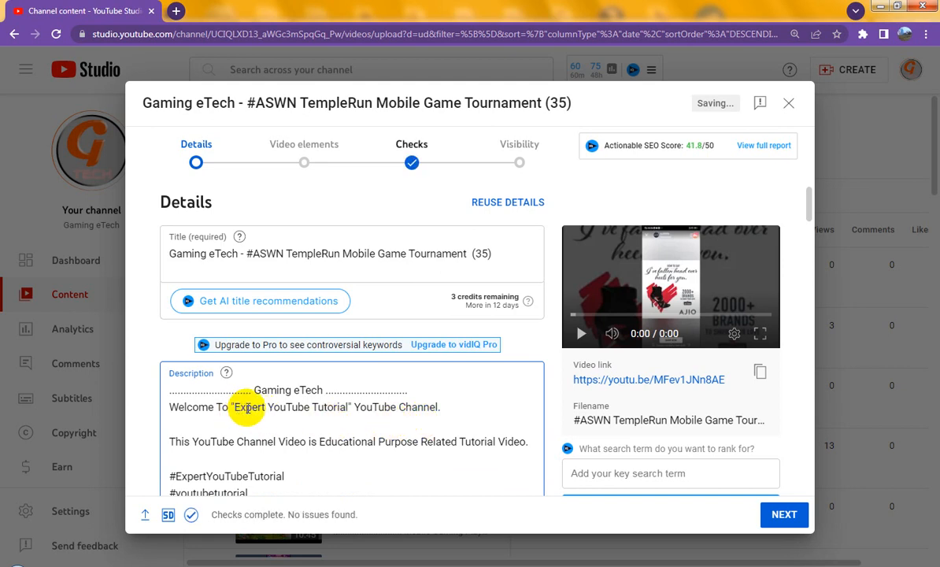
Replace "Expert YouTube Tutorial" with "Gaming etech" in the description's welcome line.
{"action": "left_click_drag", "start_coordinate": [234, 408], "coordinate": [345, 407]}
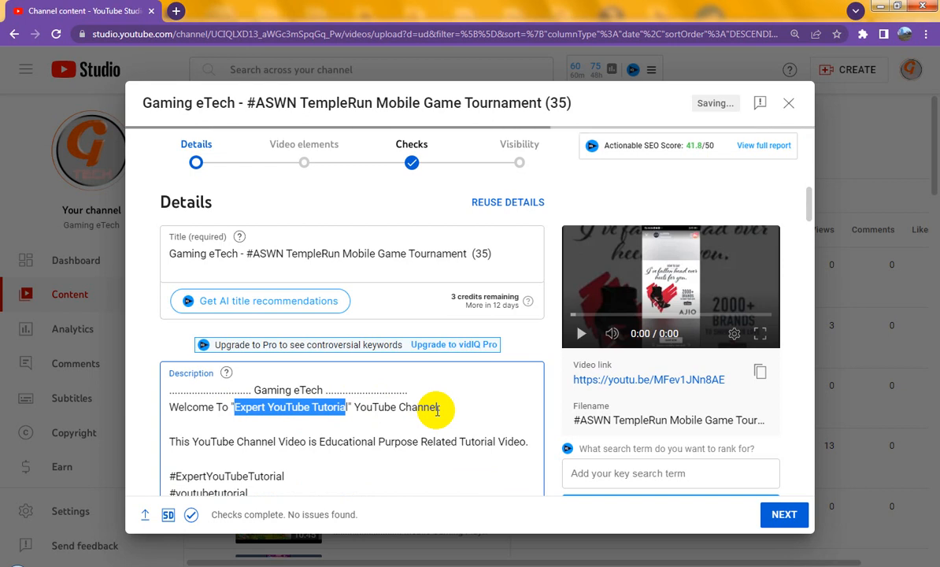
{"action": "type", "text": "Gami"}
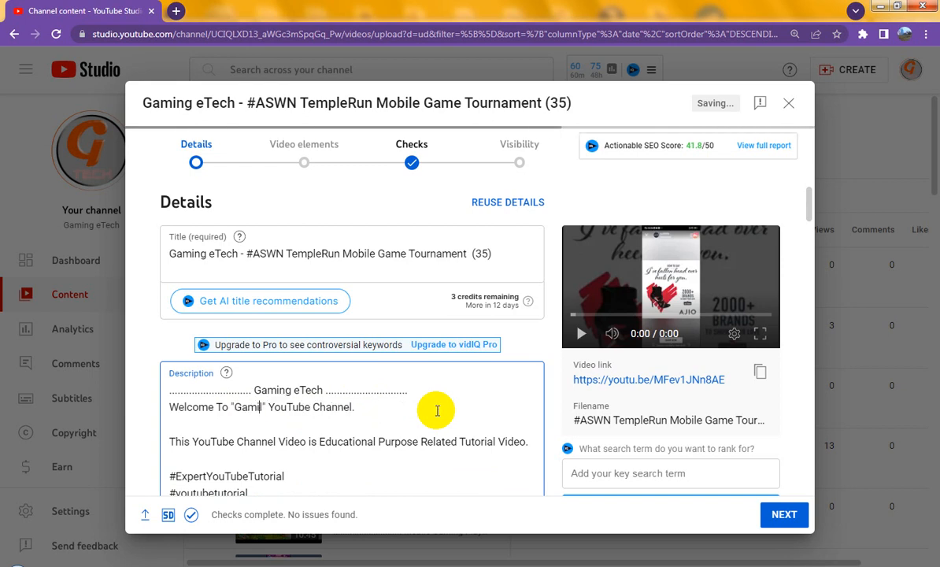
{"action": "type", "text": "ng"}
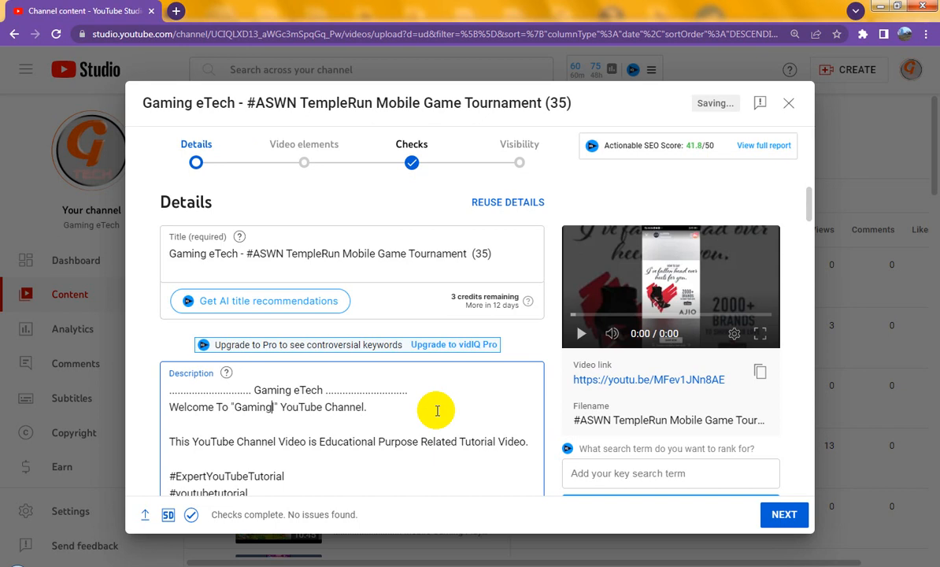
{"action": "type", "text": " ete"}
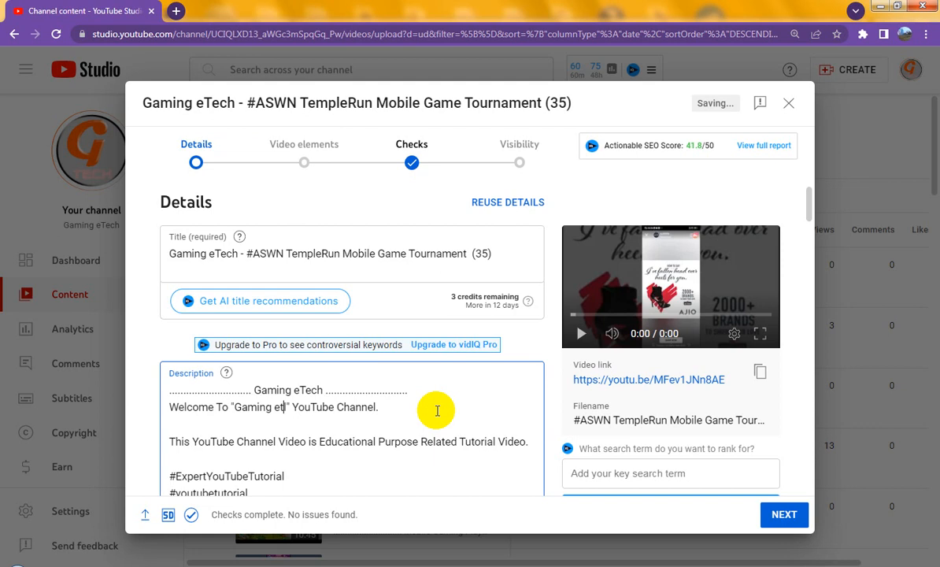
{"action": "type", "text": "ch"}
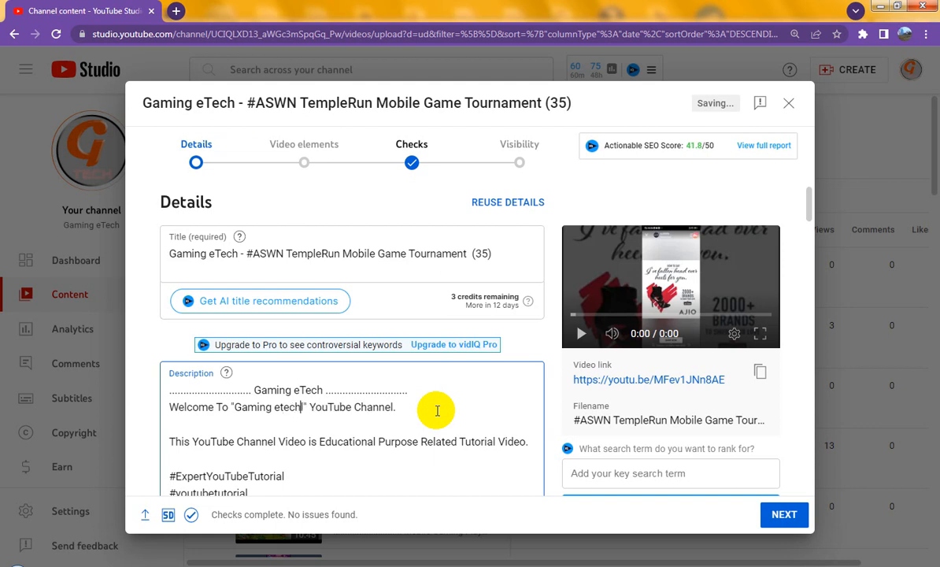
{"action": "key", "text": "BackSpace"}
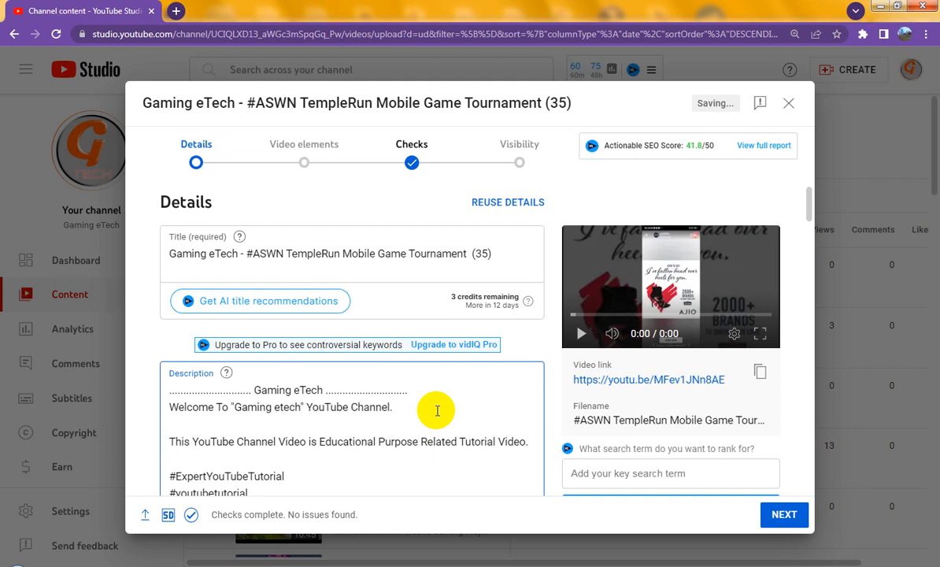
In the description's channel purpose sentence, replace "Educational" with "Gaming" and "Tutorial" with "Game".
{"action": "triple_click", "coordinate": [341, 441]}
{"action": "left_click", "coordinate": [342, 442]}
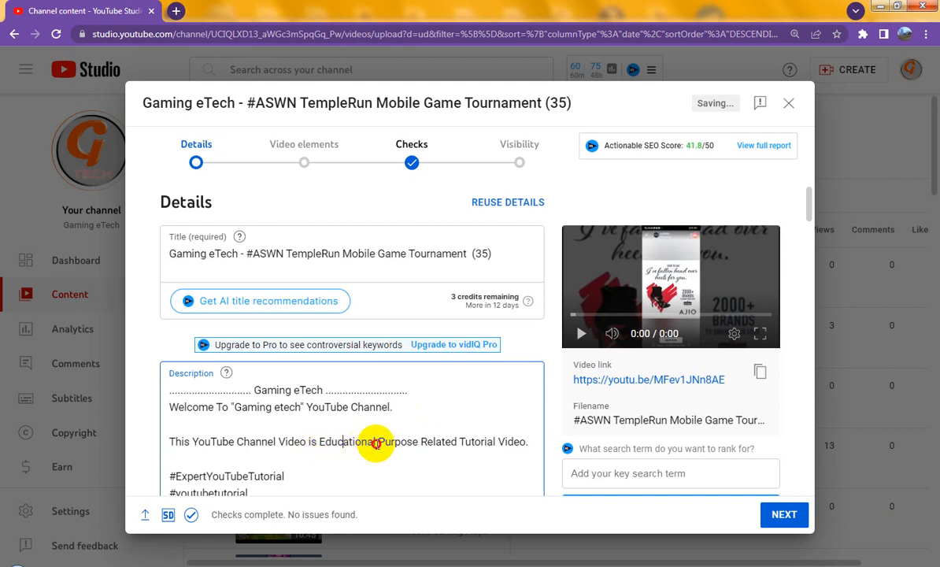
{"action": "double_click", "coordinate": [376, 443]}
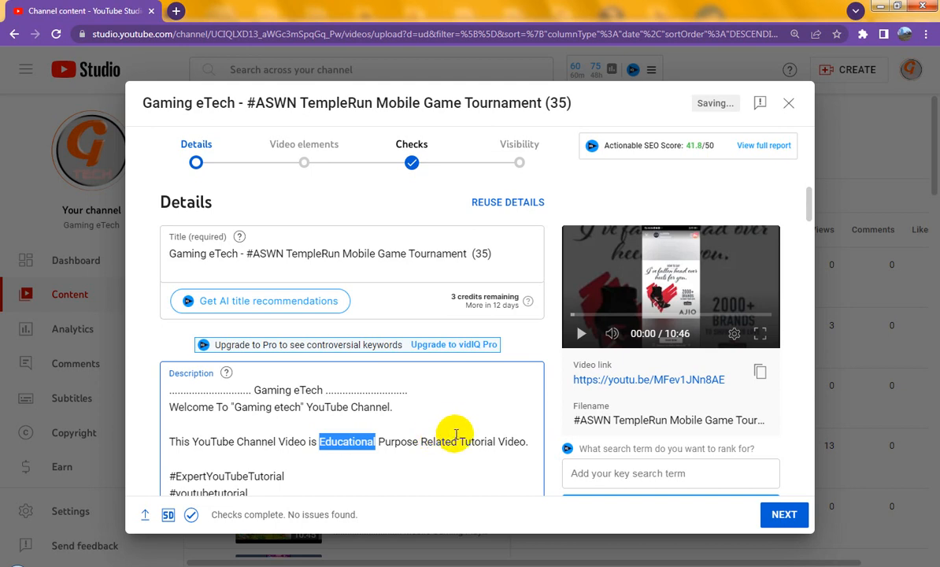
{"action": "type", "text": "Gaming"}
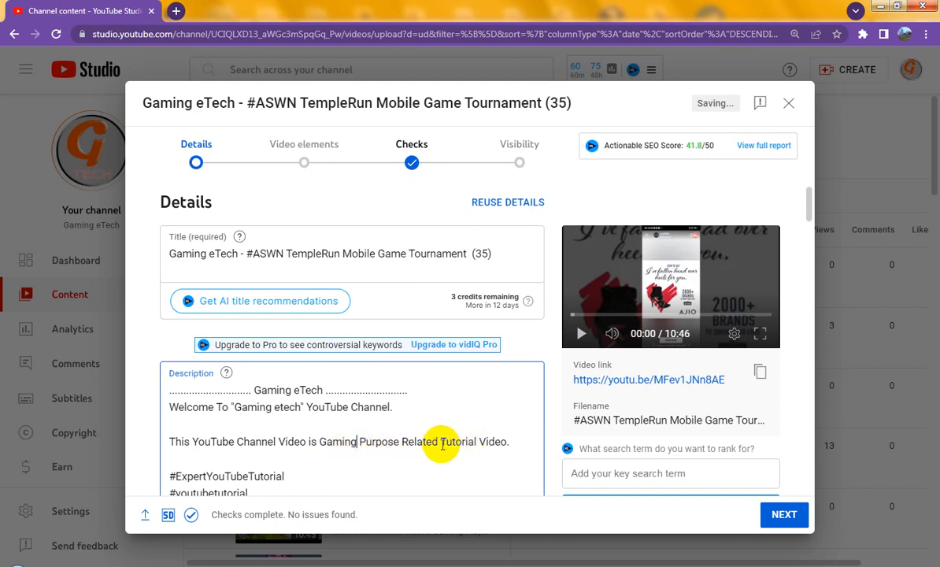
{"action": "double_click", "coordinate": [455, 442]}
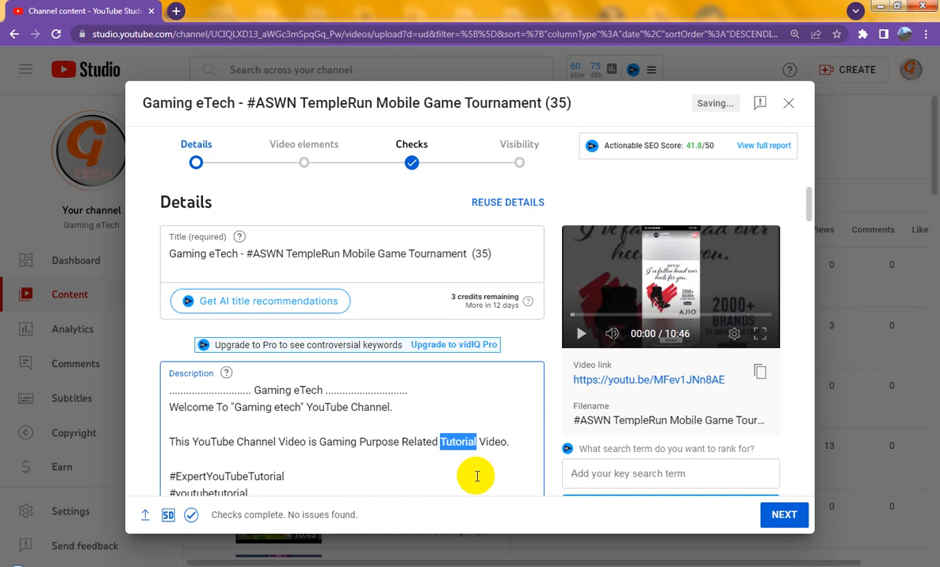
{"action": "type", "text": "Game"}
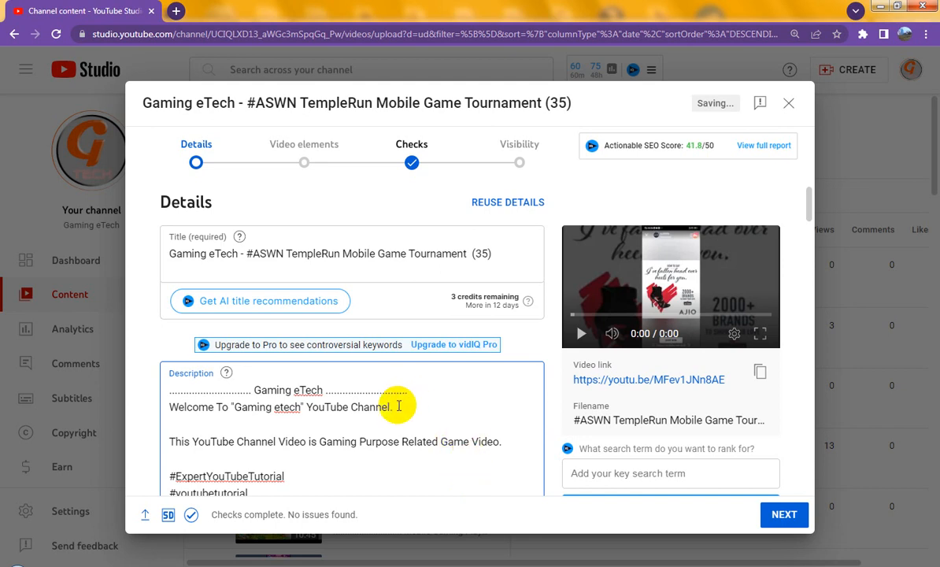
Replace the four pasted tutorial hashtags in the description with #gamingvideo.
{"action": "scroll", "coordinate": [316, 415], "scroll_direction": "down", "scroll_amount": 2}
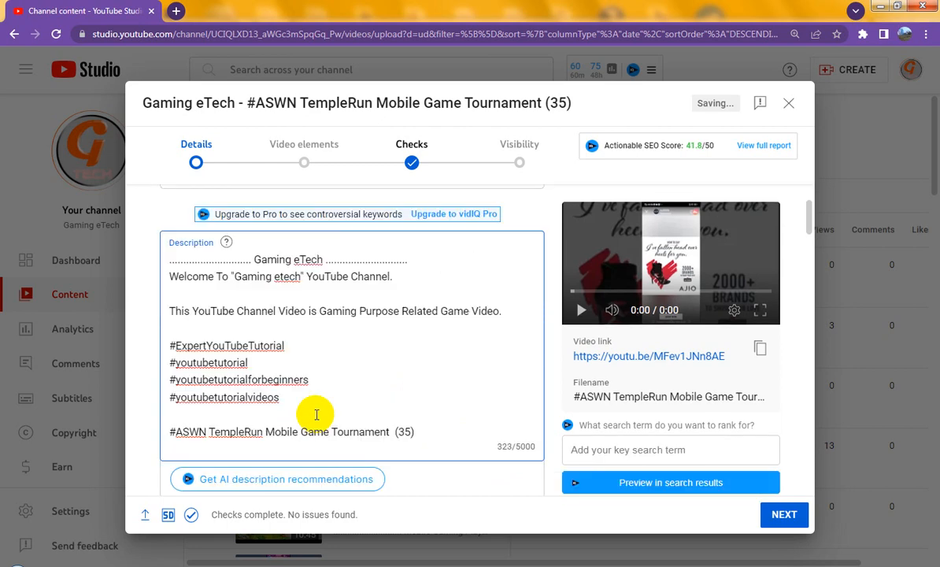
{"action": "scroll", "coordinate": [183, 335], "scroll_direction": "down", "scroll_amount": 1}
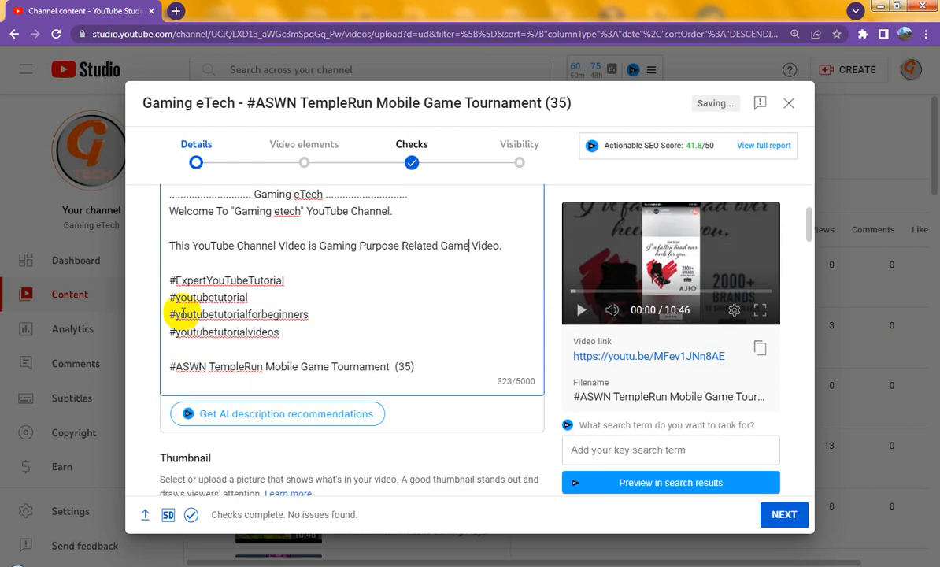
{"action": "left_click_drag", "start_coordinate": [234, 323], "coordinate": [178, 280]}
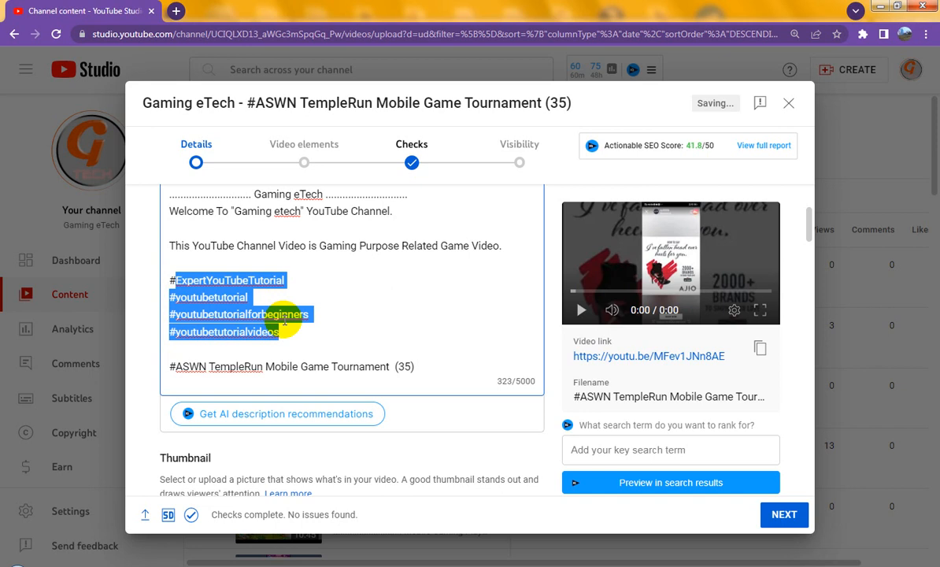
{"action": "type", "text": "g"}
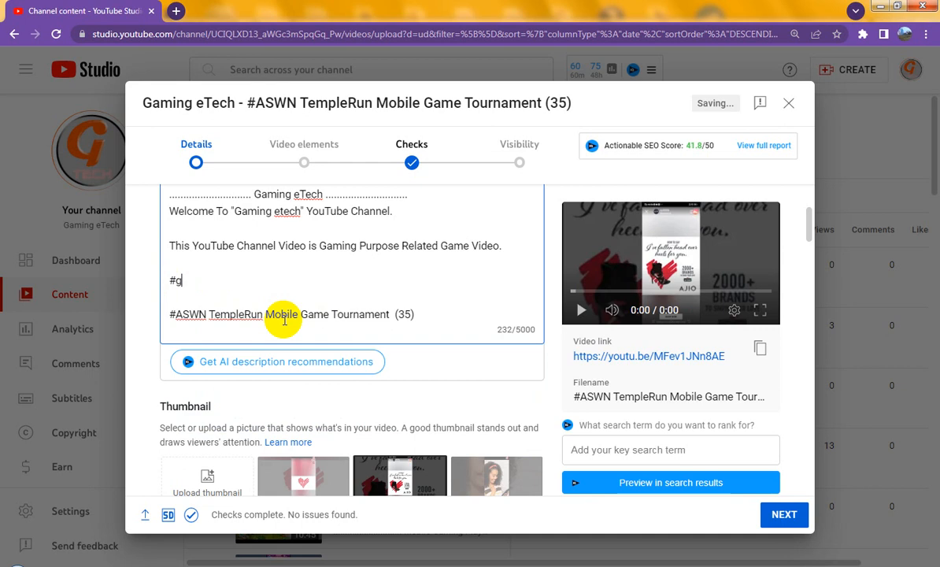
{"action": "type", "text": "amingvideo"}
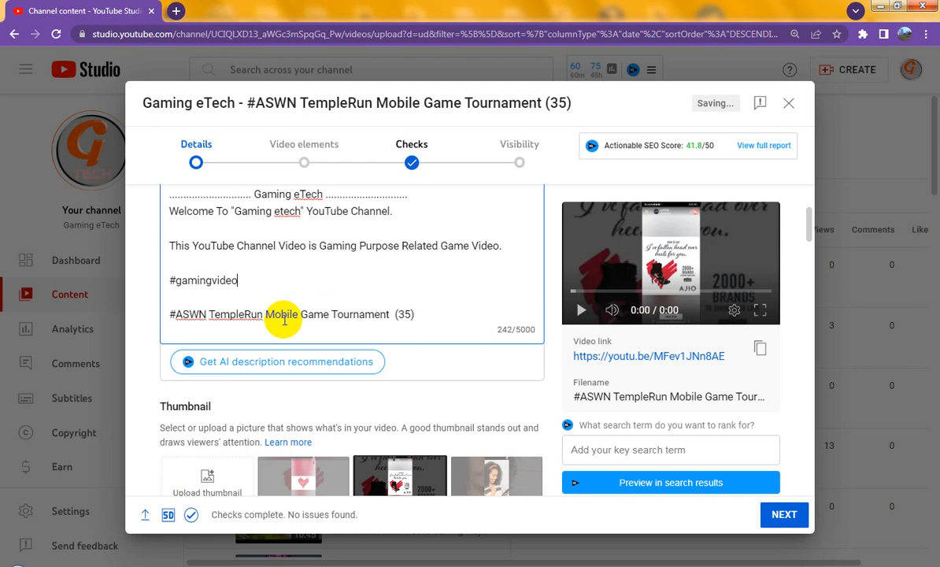
Add #templerun on its own line below #gamingvideo in the description.
{"action": "key", "text": "Return"}
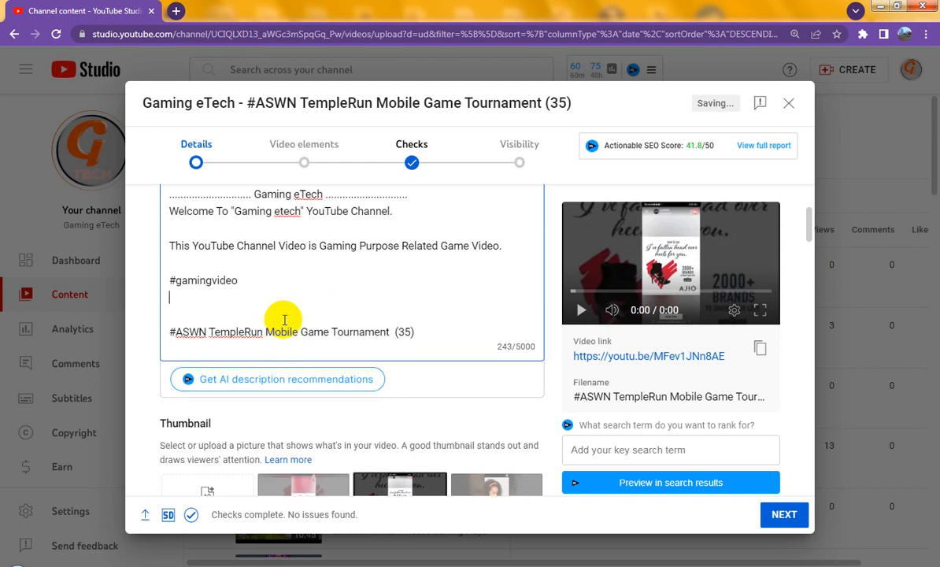
{"action": "type", "text": "#templer"}
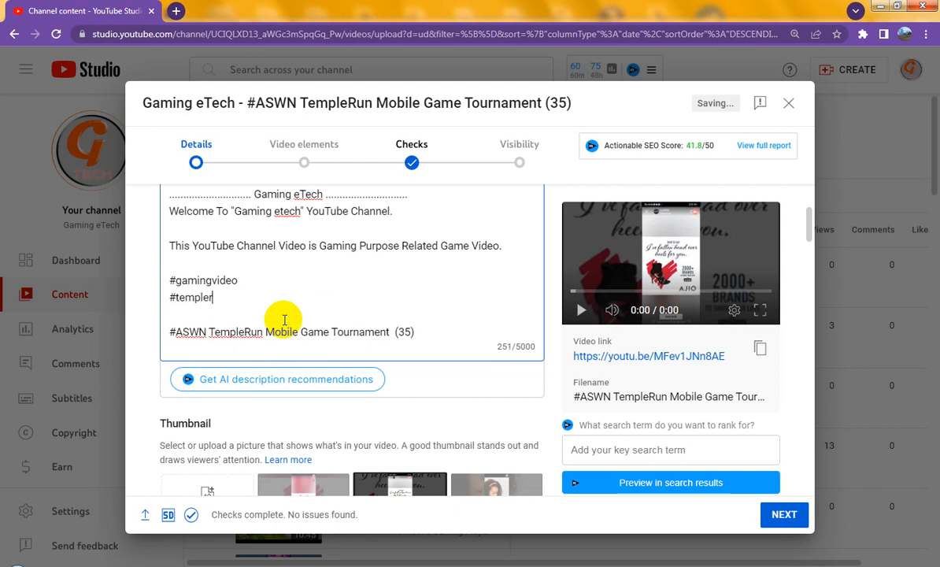
{"action": "type", "text": "un"}
{"action": "key", "text": "Return"}
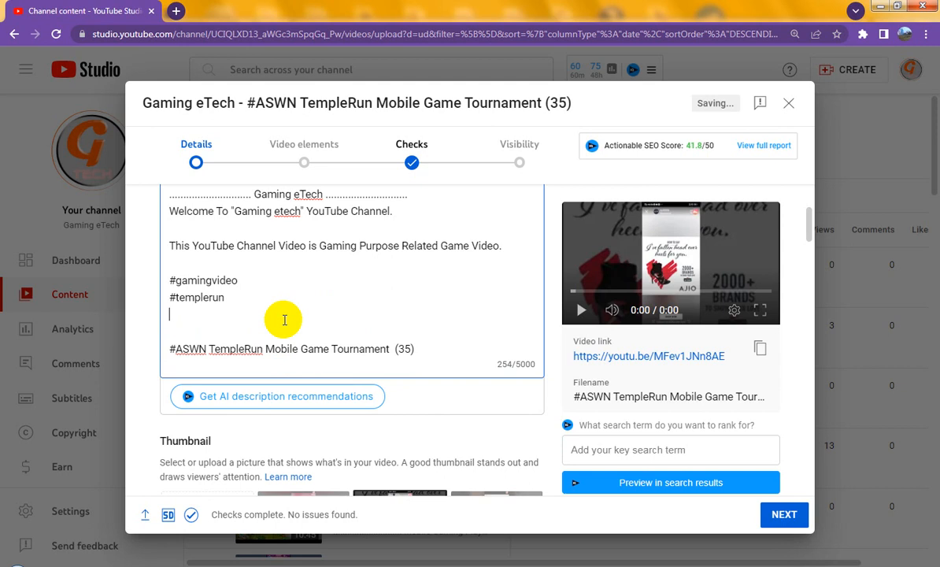
Begin another hashtag with "#g" in the description and choose the suggested hashtag #gamingvideos.
{"action": "type", "text": "#"}
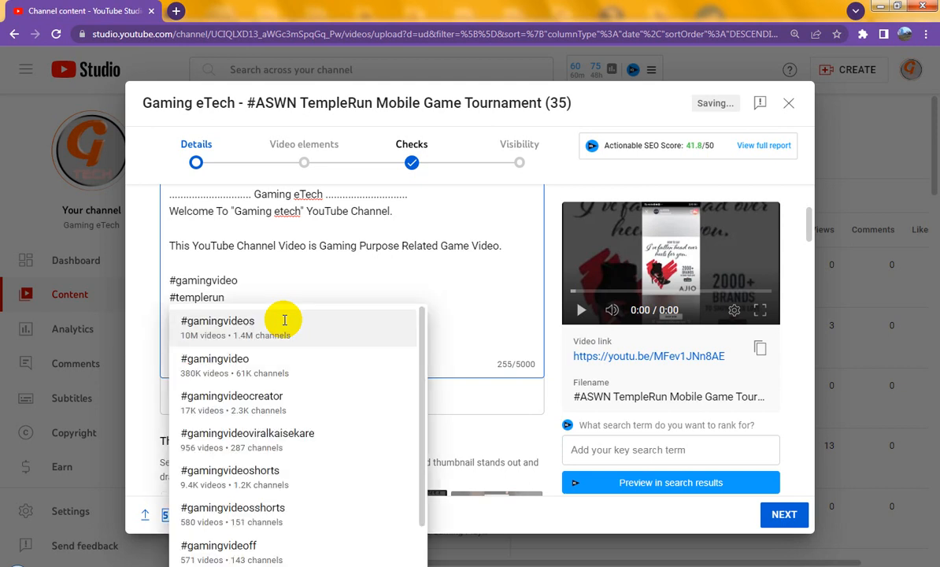
{"action": "type", "text": "g"}
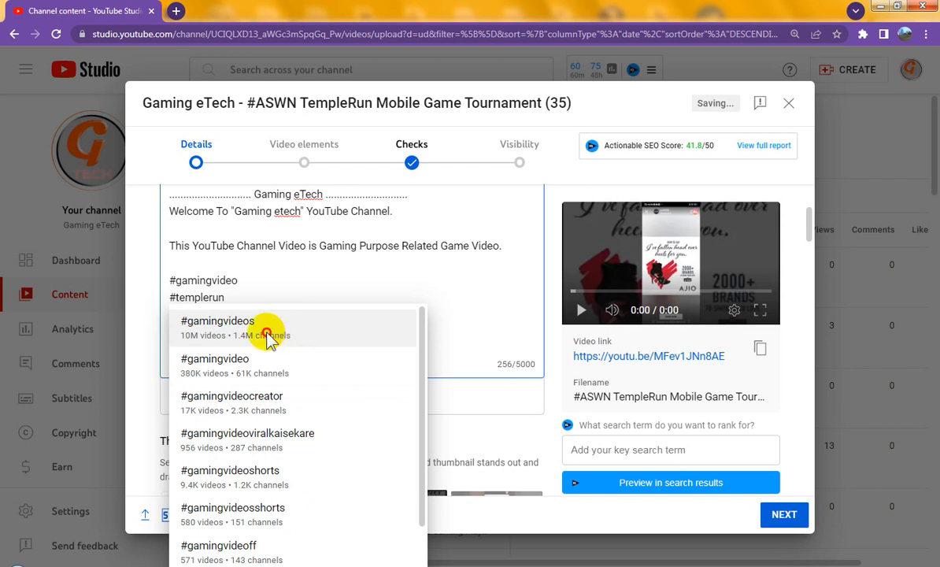
{"action": "left_click", "coordinate": [266, 330]}
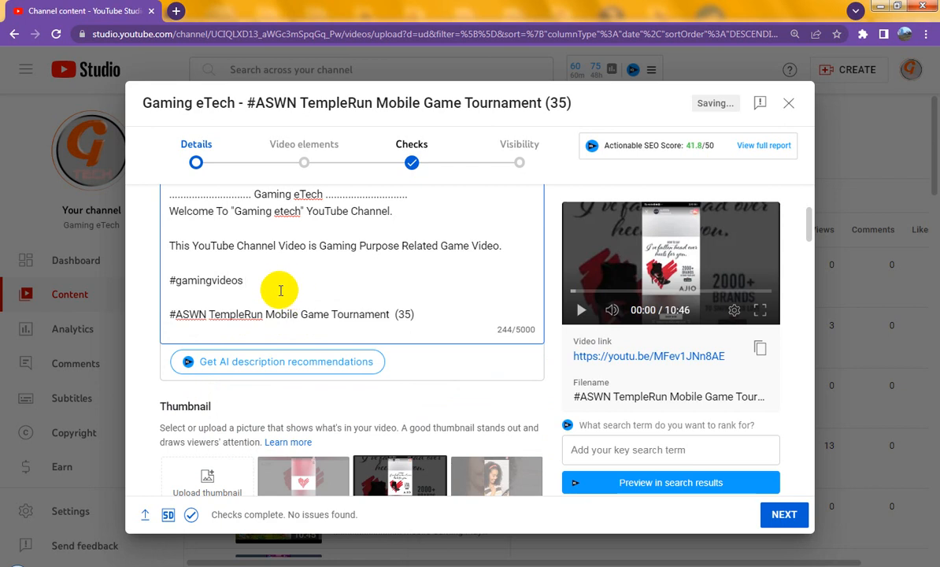
Add #templerun, #templerungameplay and #gamingetech on separate lines below #gamingvideos in the description.
{"action": "left_click", "coordinate": [256, 282]}
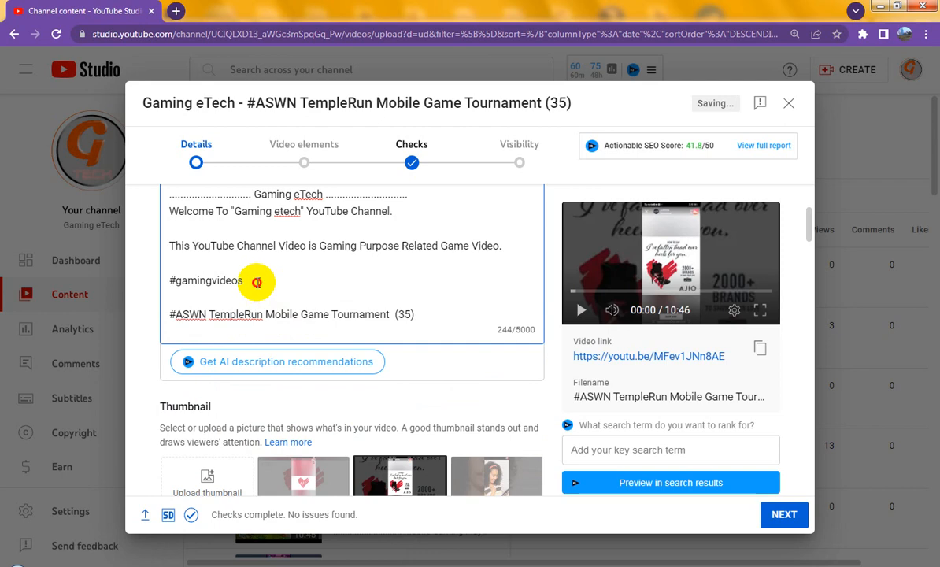
{"action": "scroll", "coordinate": [260, 281], "scroll_direction": "up", "scroll_amount": 1}
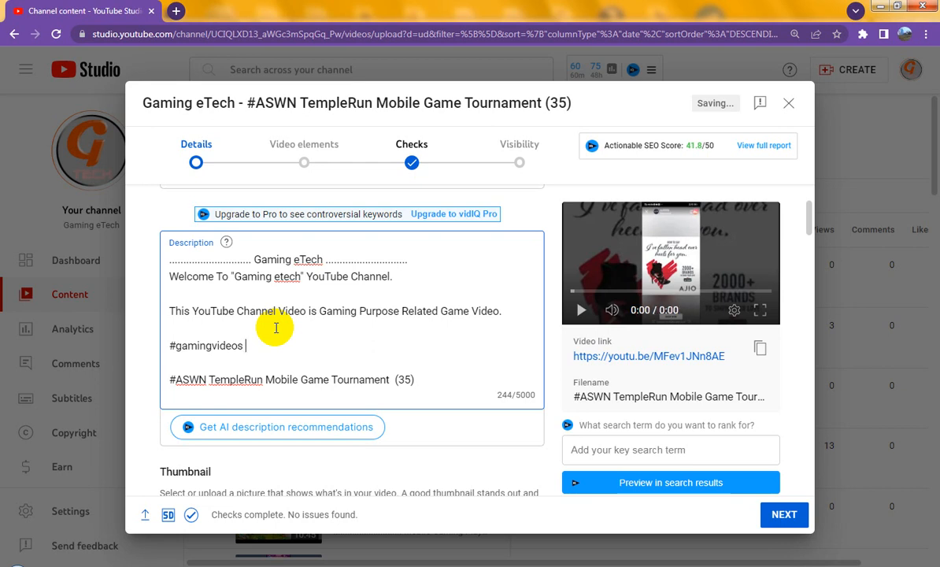
{"action": "key", "text": "Return"}
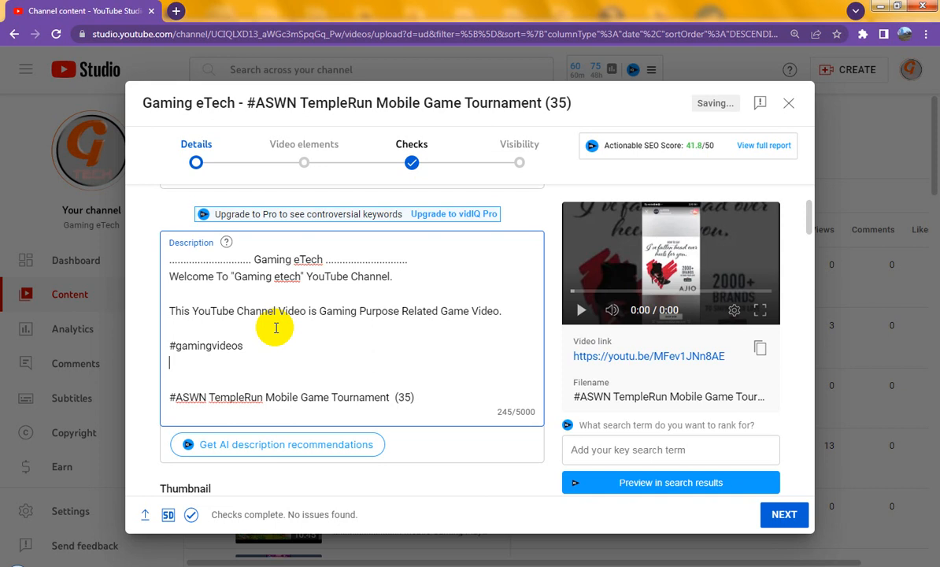
{"action": "type", "text": "#pubgloversachin"}
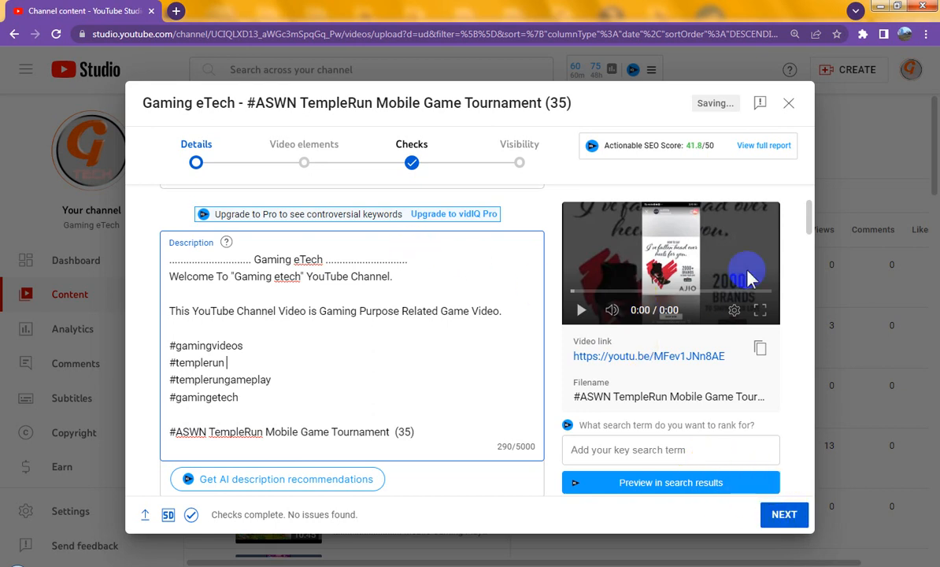
Continue past the video elements and checks without additions, set the visibility to Public and publish the video.
{"action": "left_click", "coordinate": [786, 516]}
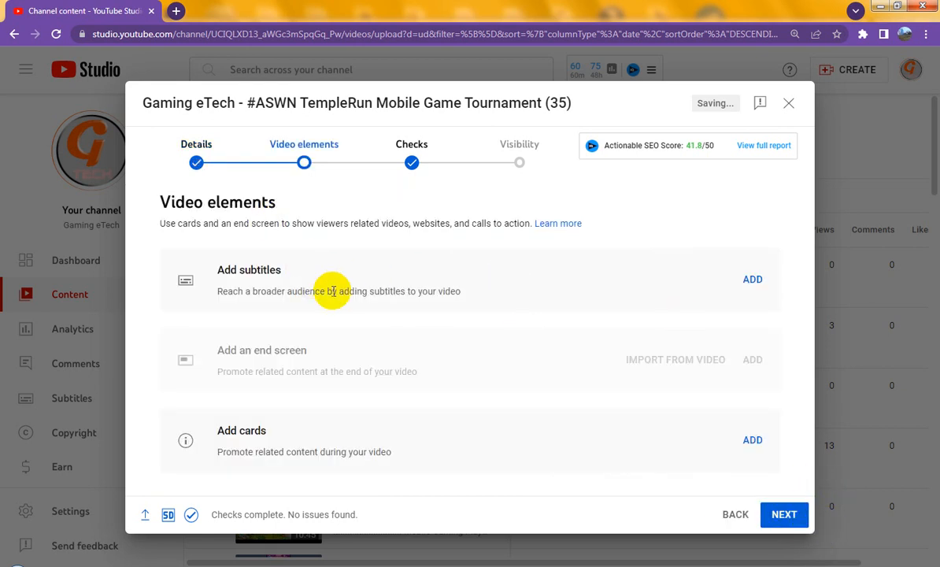
{"action": "left_click", "coordinate": [790, 514]}
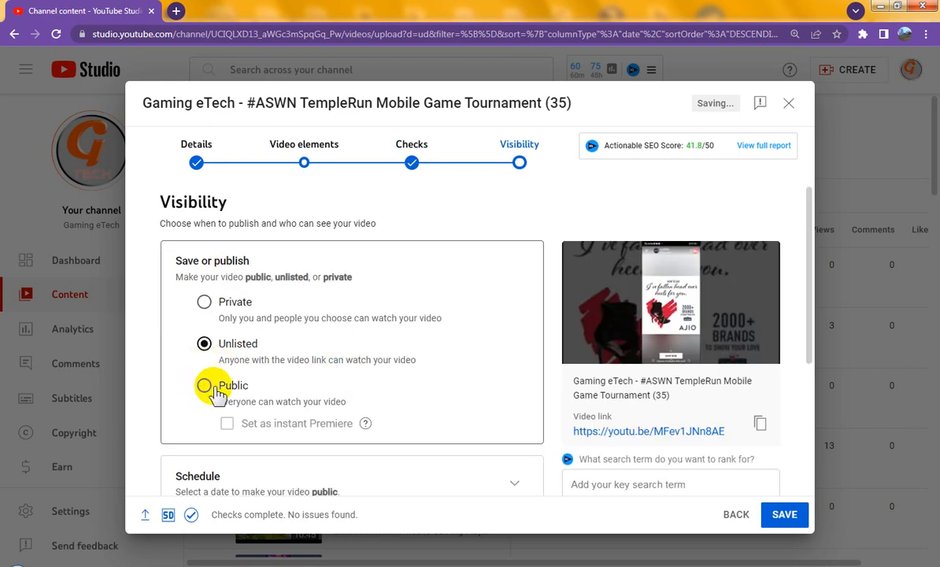
{"action": "left_click", "coordinate": [207, 389]}
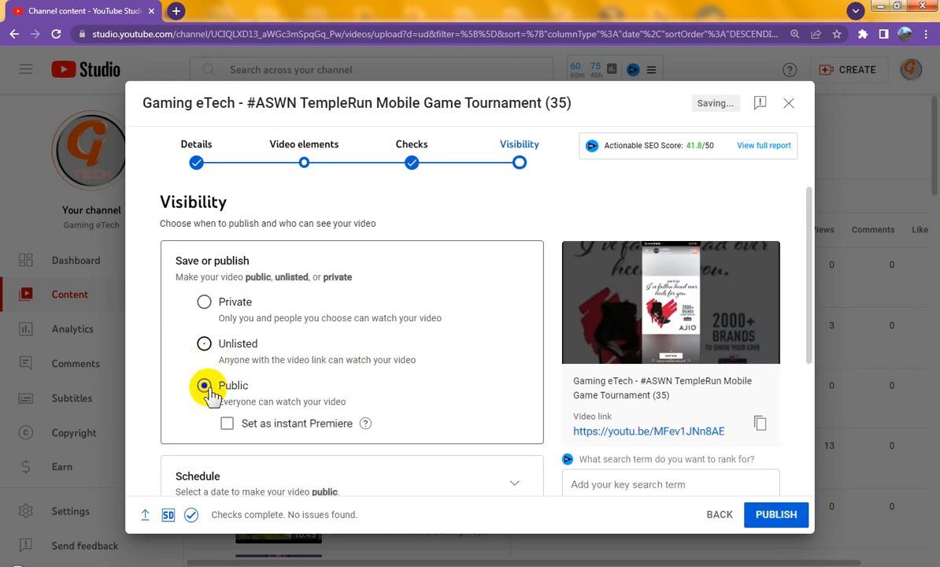
{"action": "left_click", "coordinate": [776, 515]}
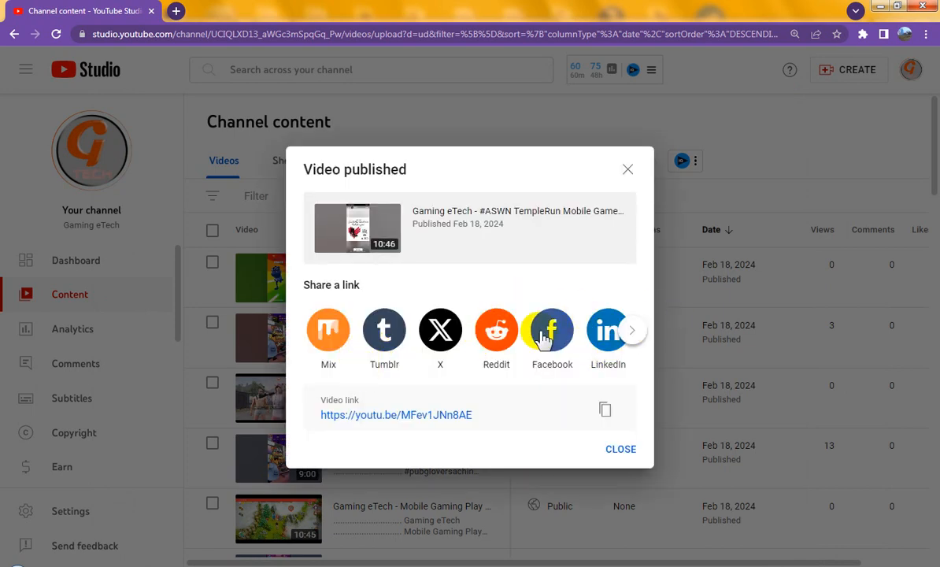
Share the published video's link on Mix, submit it there, and return to close the published-video dialog.
{"action": "left_click", "coordinate": [341, 336]}
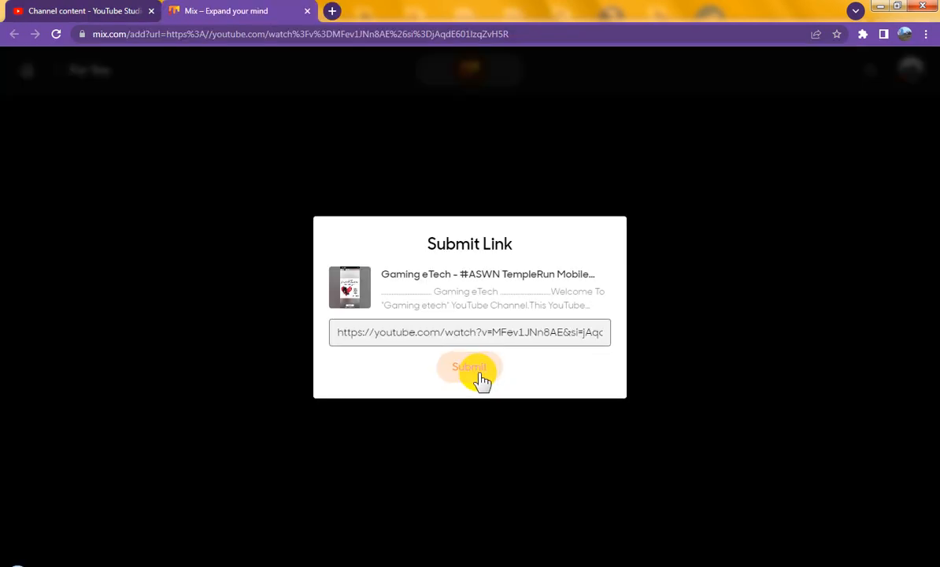
{"action": "left_click", "coordinate": [474, 376]}
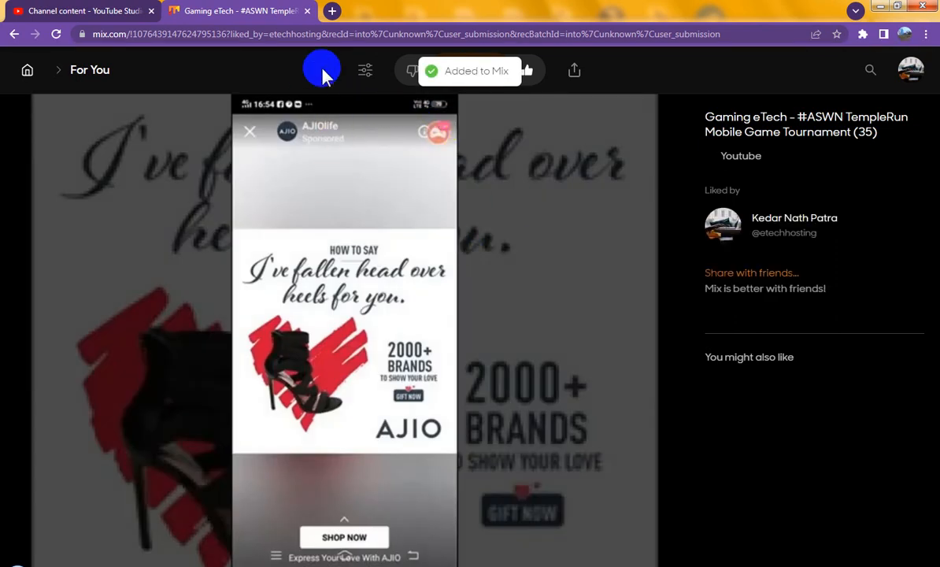
{"action": "left_click", "coordinate": [306, 12]}
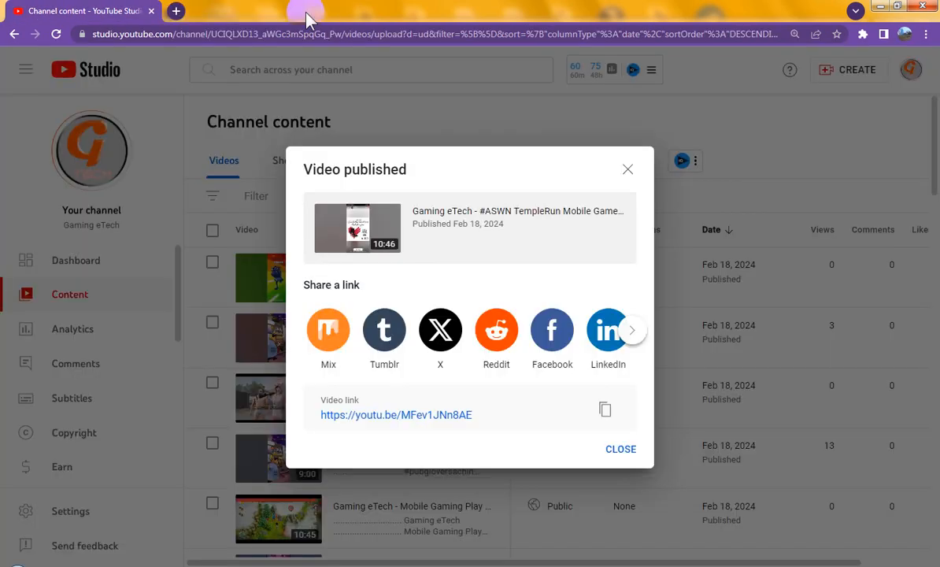
{"action": "left_click", "coordinate": [622, 450]}
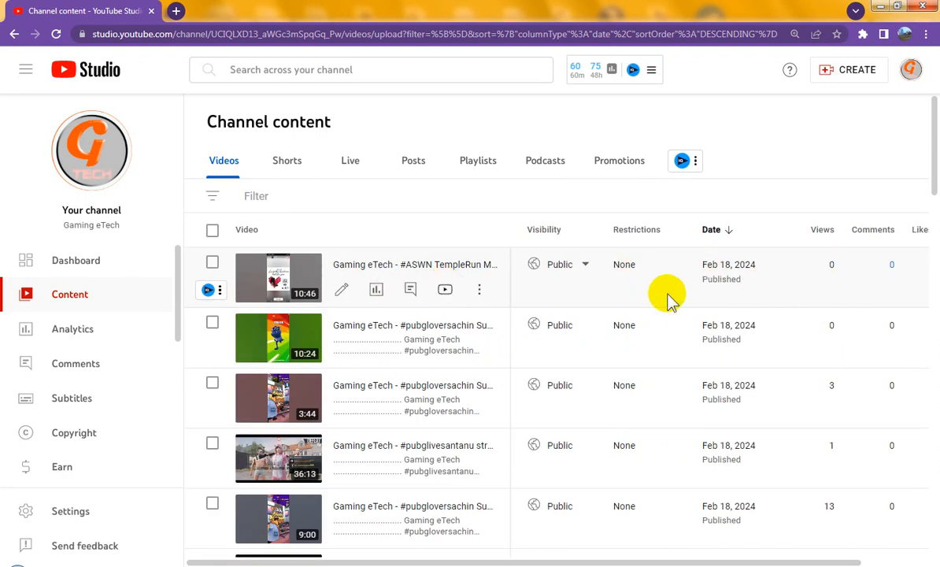
{"action": "scroll", "coordinate": [666, 299], "scroll_direction": "down", "scroll_amount": 3}
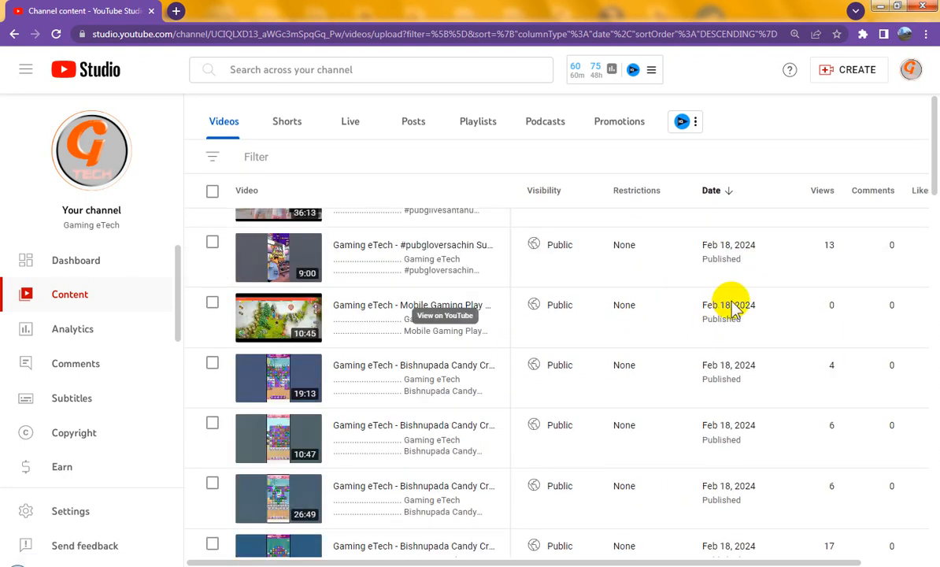
{"action": "scroll", "coordinate": [731, 302], "scroll_direction": "down", "scroll_amount": 5}
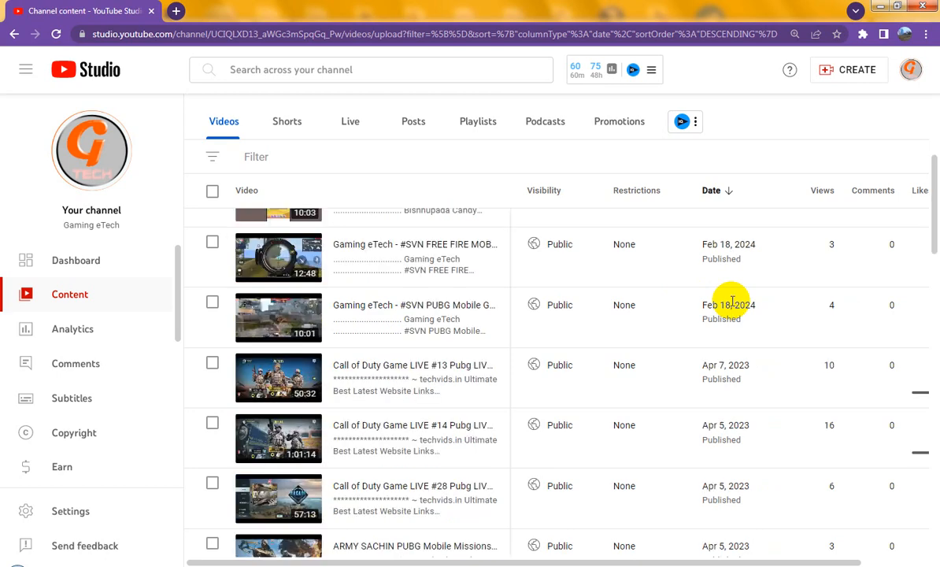
{"action": "scroll", "coordinate": [731, 302], "scroll_direction": "up", "scroll_amount": 10}
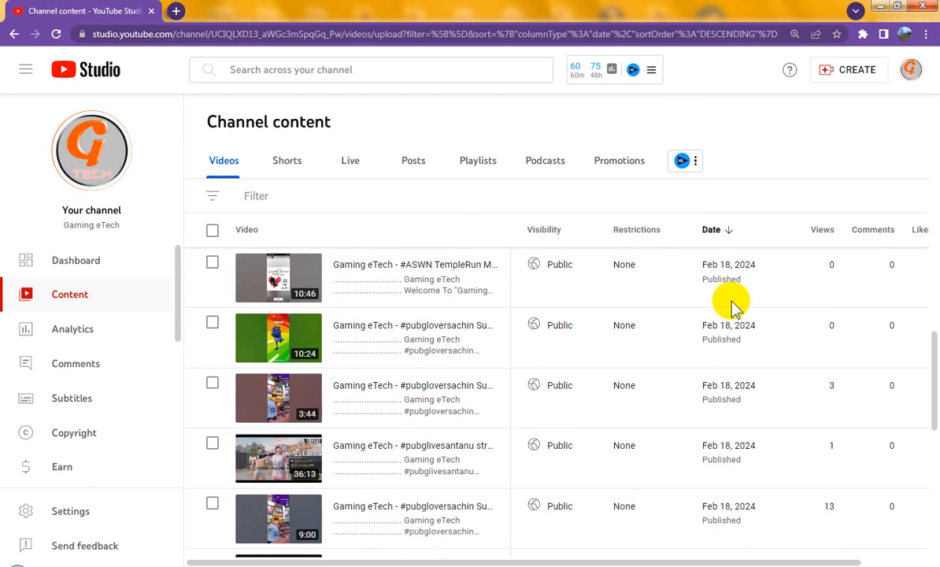